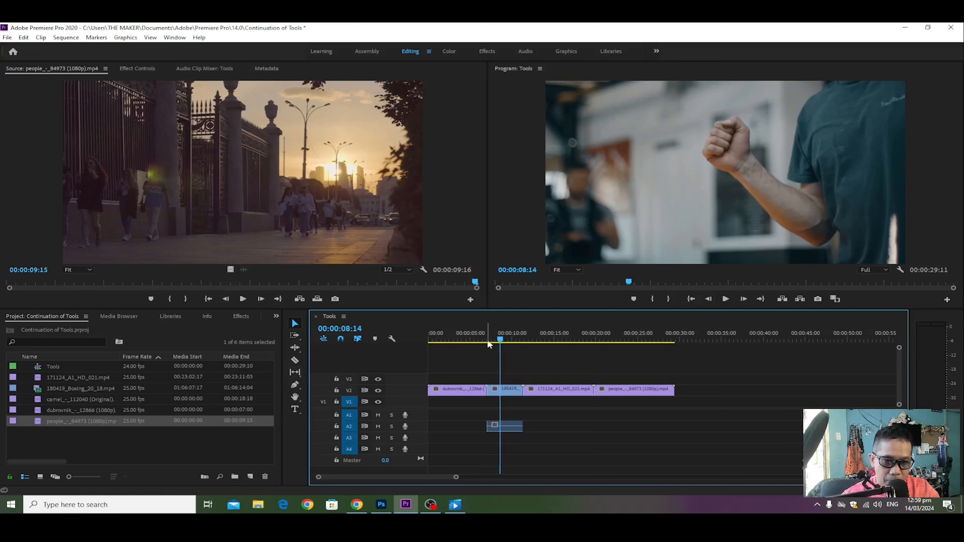
Play the Tools sequence from its start through to the last clip
drag(500, 341, 417, 336)
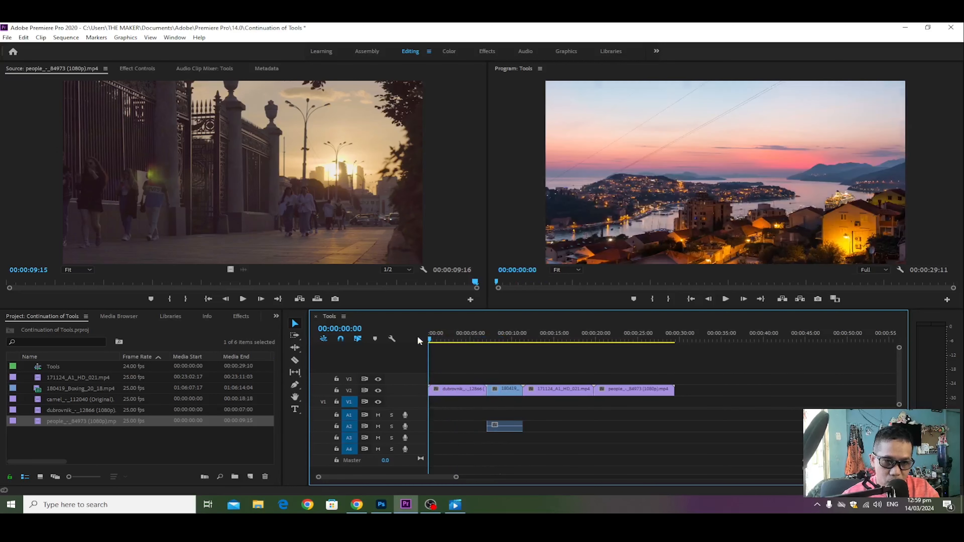
key(space)
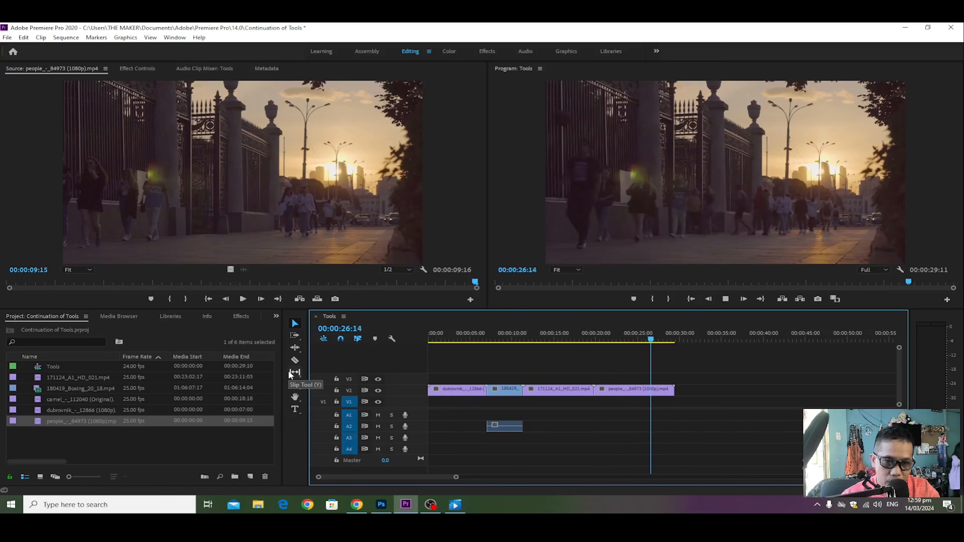
key(space)
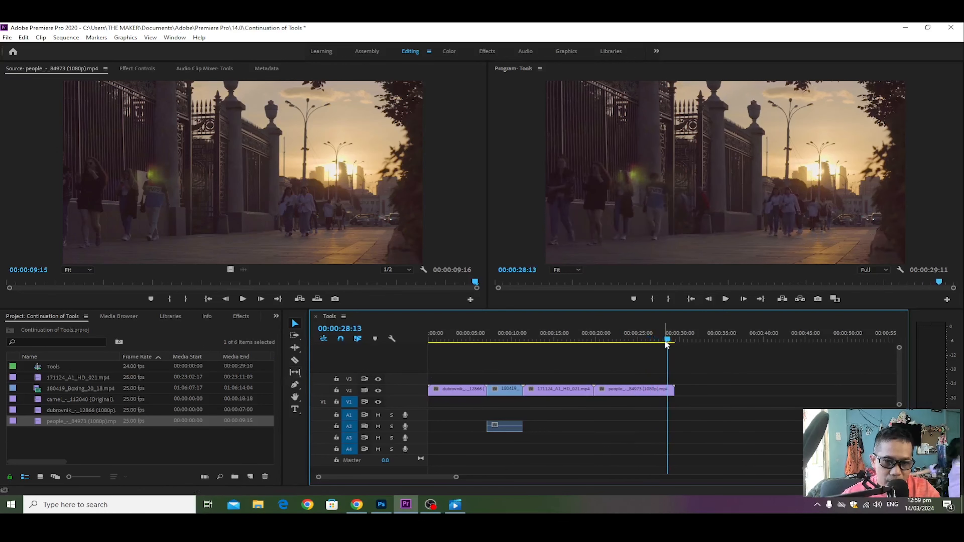
Split the people_-_84973 (1080p).mp4 clip on V2 at 00:00:25:04 and play across the cut
drag(667, 344, 636, 344)
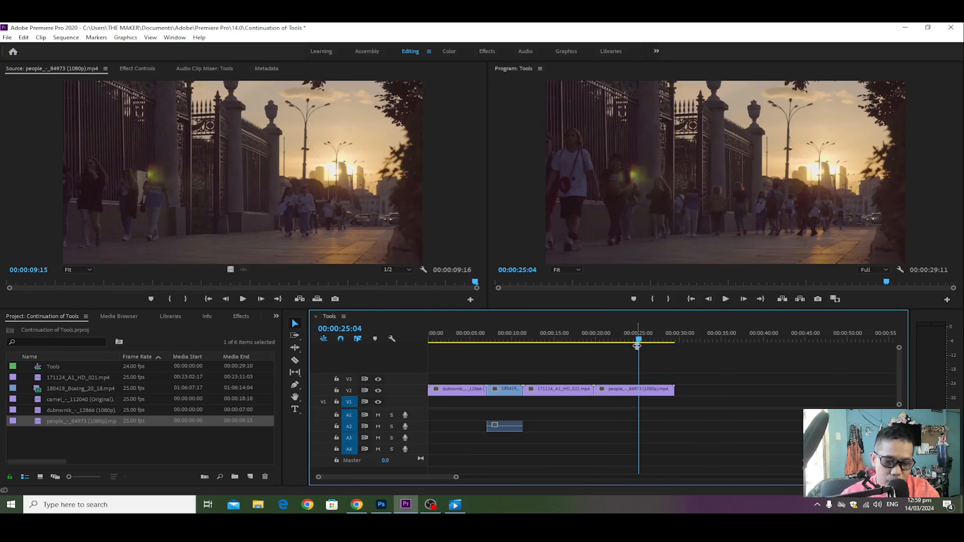
key(c)
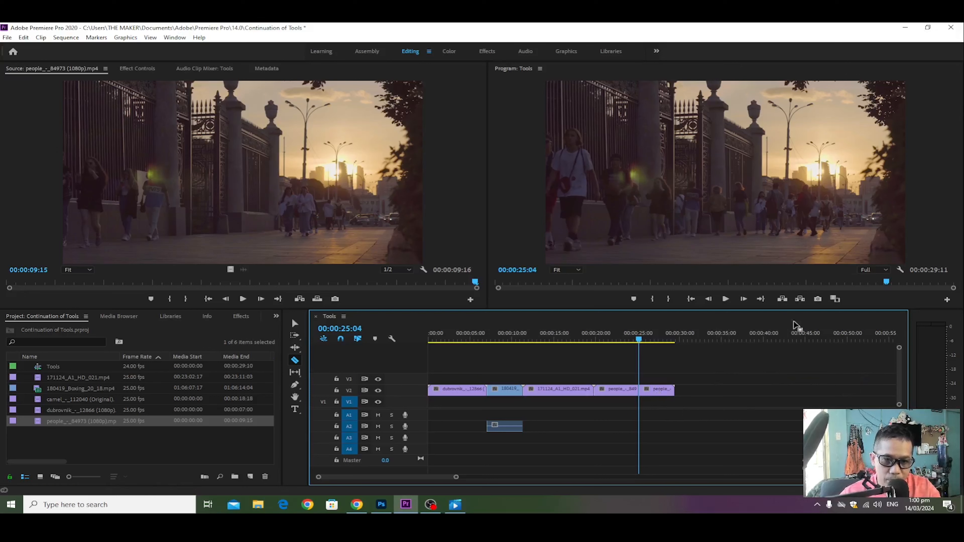
key(space)
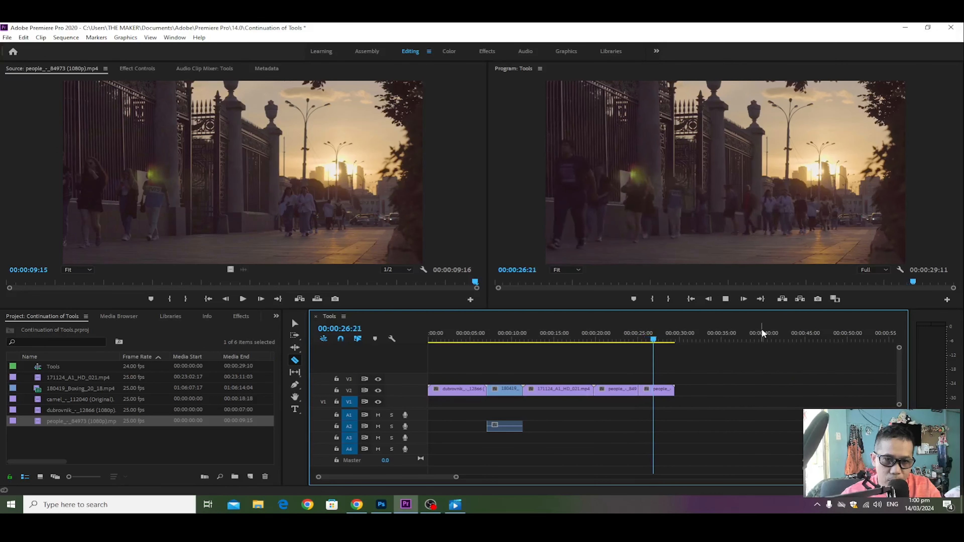
drag(665, 335, 618, 350)
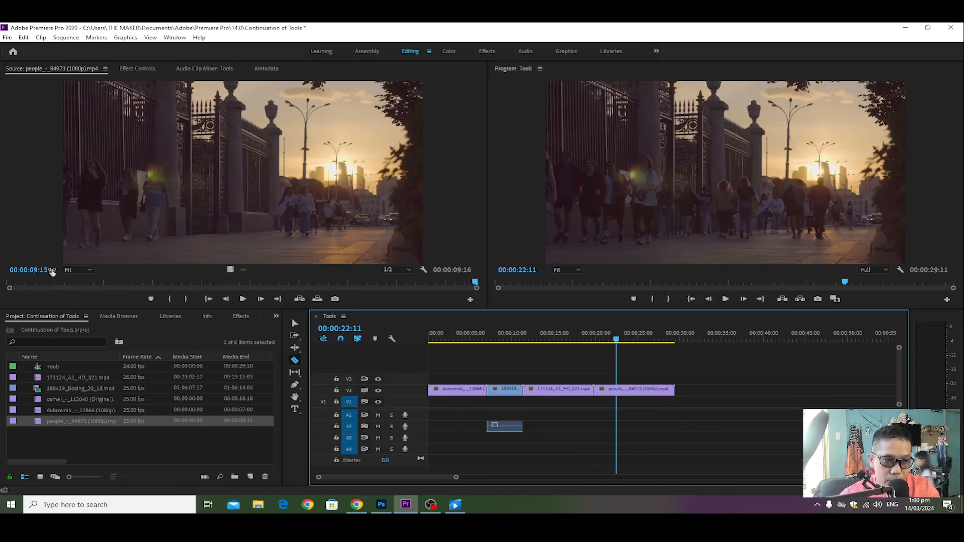
Mark an In point at 00:00:04:22 on people_-_84973 (1080p).mp4 in the Source monitor
click(230, 240)
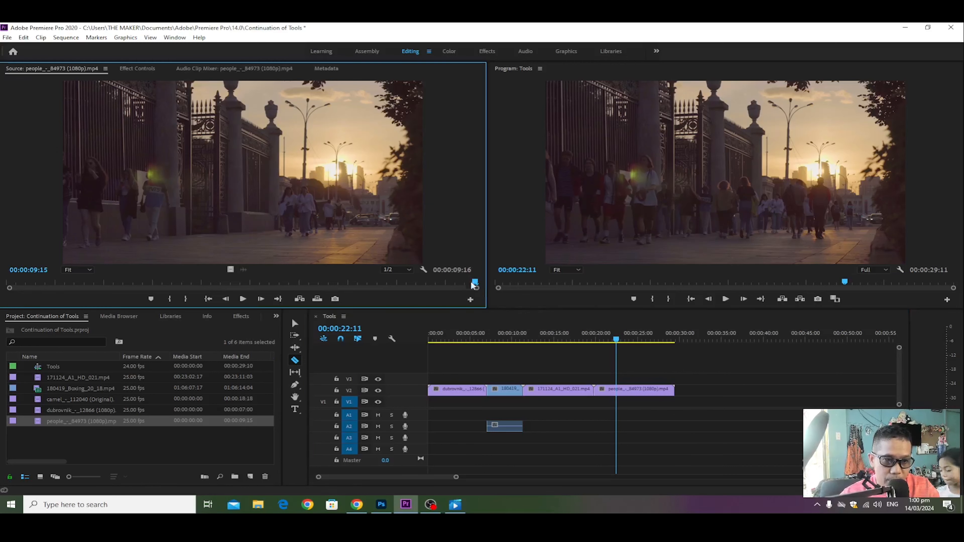
drag(477, 284, 246, 281)
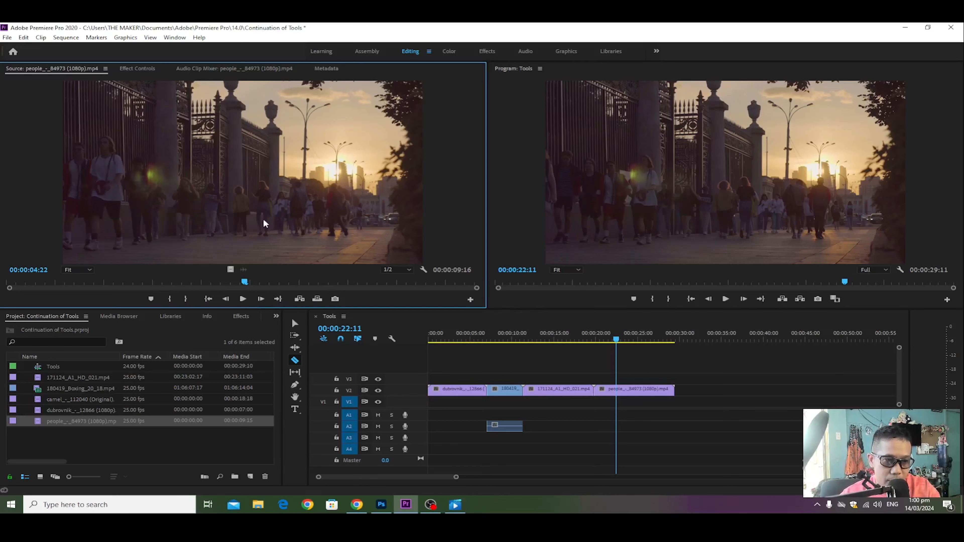
key(i)
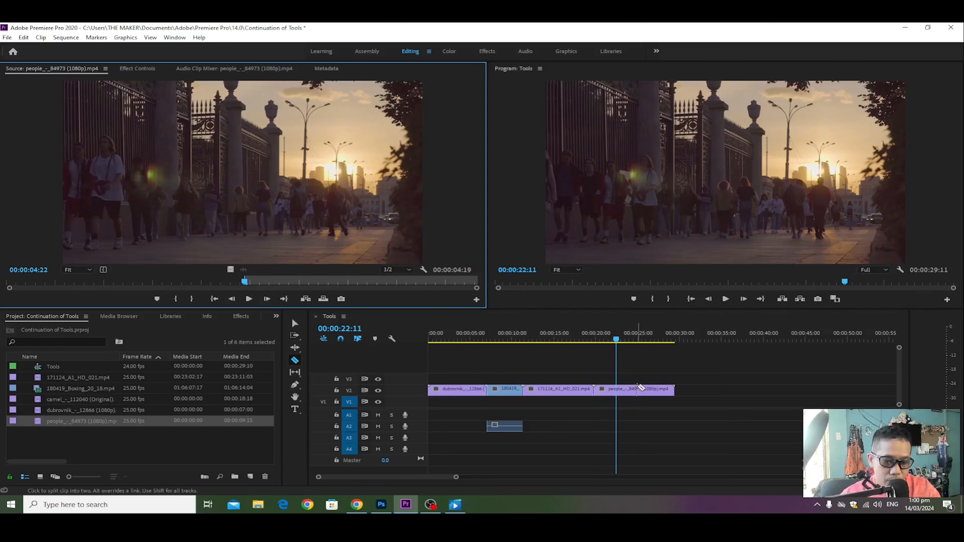
Move the full people clip to about 00:00:40:00 on V2 and place the marked source portion directly after 171124_A1_HD_021.mp4
key(v)
drag(628, 393, 800, 391)
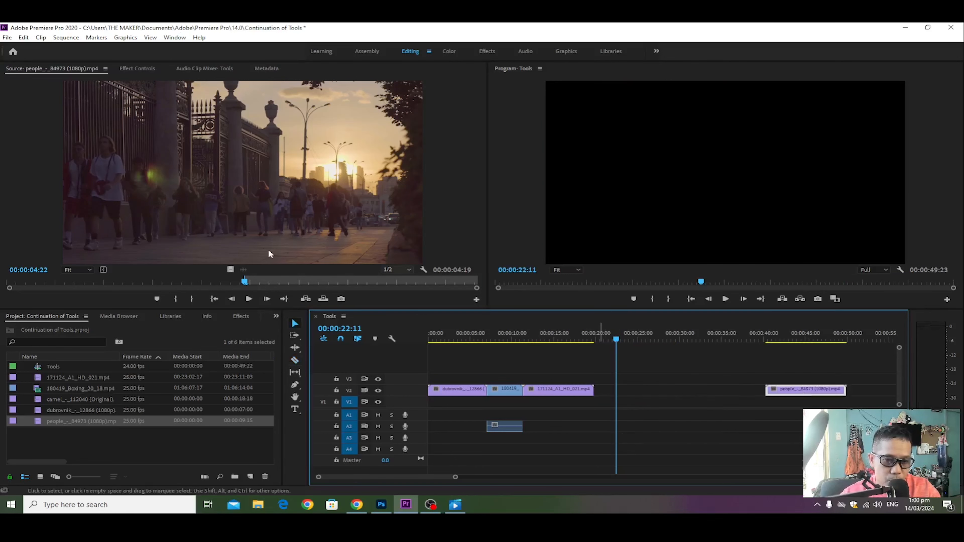
drag(487, 287, 638, 389)
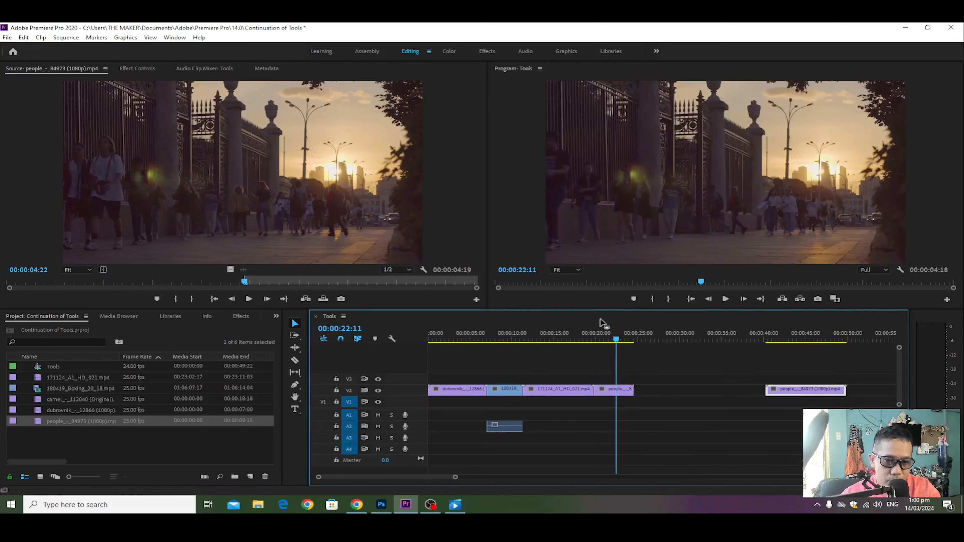
Play the sequence through the short people clip newly placed on V2
drag(615, 338, 573, 341)
key(space)
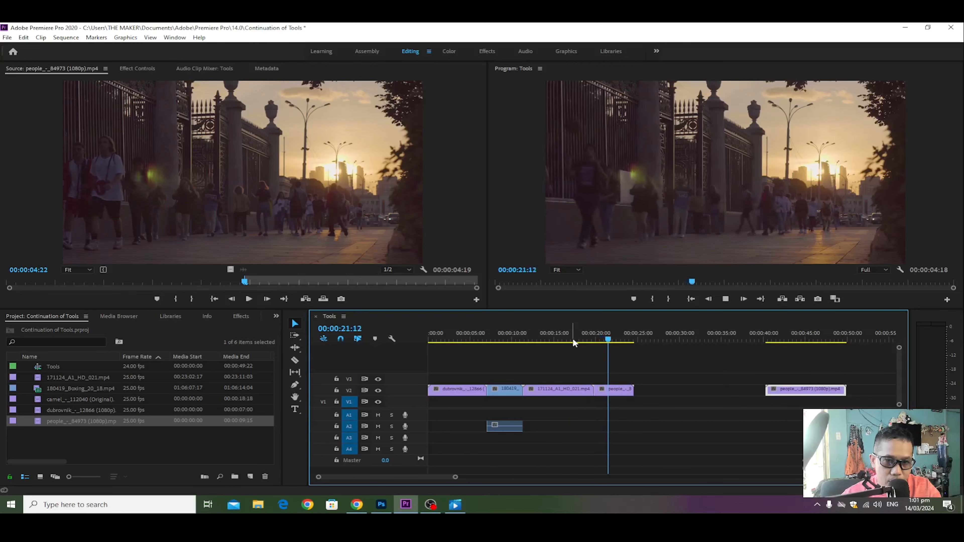
key(space)
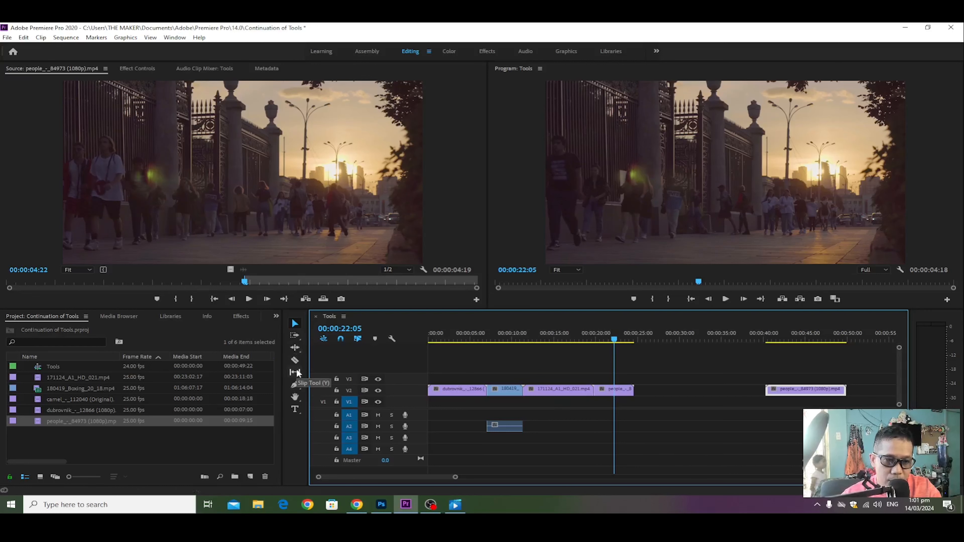
Move the short people clip to V4 at about 00:00:33:00 and return the full-length one to V2 directly after 171124_A1_HD_021.mp4
click(607, 394)
drag(607, 394, 715, 368)
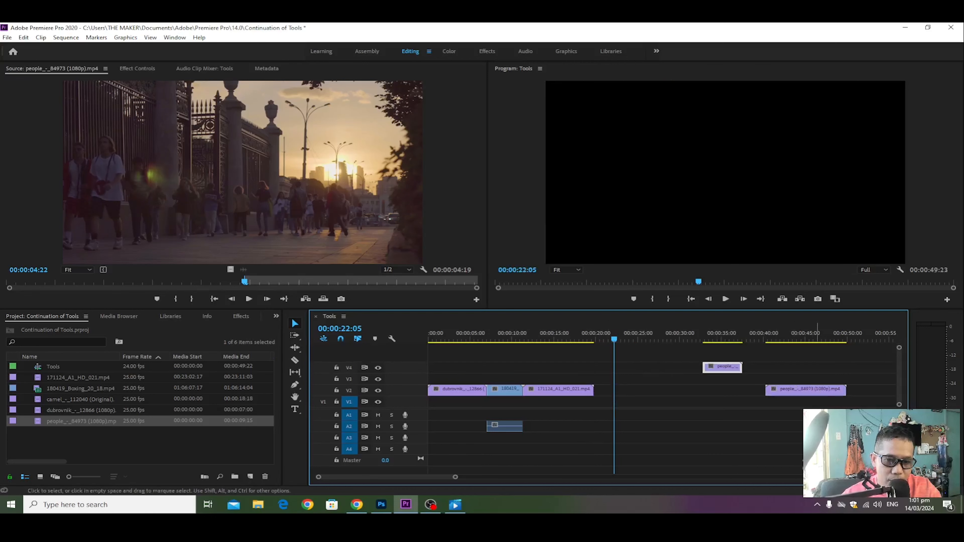
click(800, 389)
drag(793, 393, 620, 393)
Split the full-length people_-_84973 (1080p).mp4 clip on V2 at 00:00:25:06 with the Razor tool
mouse_move(616, 341)
mouse_down()
mouse_move(642, 340)
mouse_move(594, 344)
mouse_move(644, 345)
mouse_move(620, 351)
mouse_up()
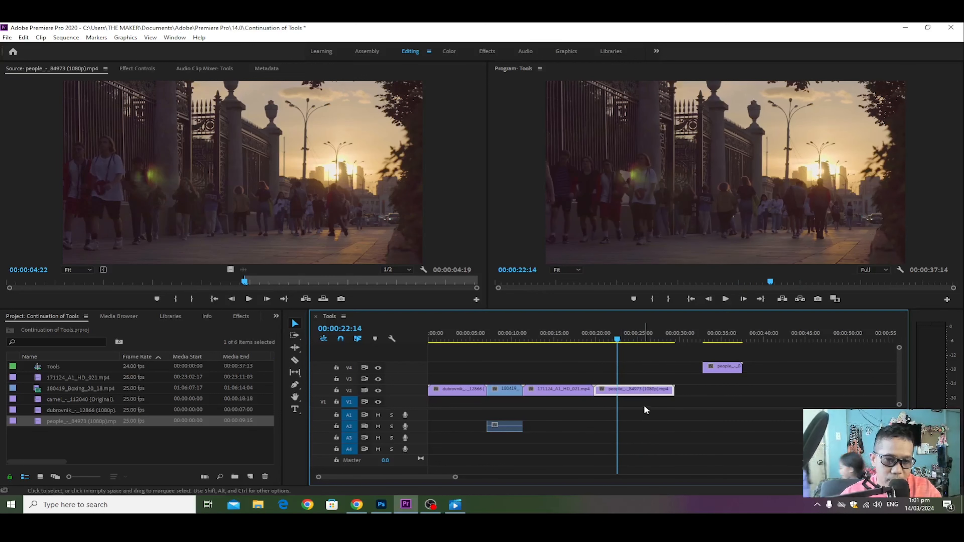
key(c)
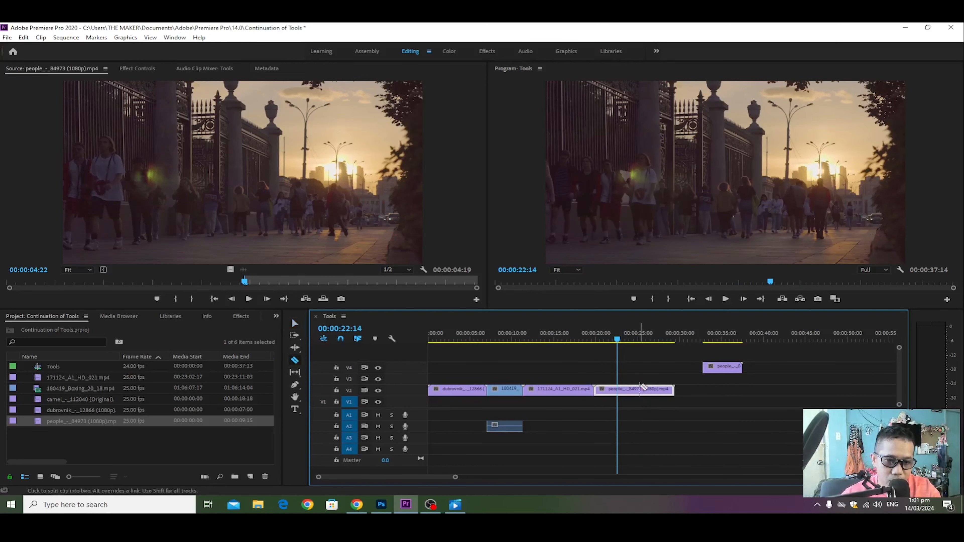
click(640, 389)
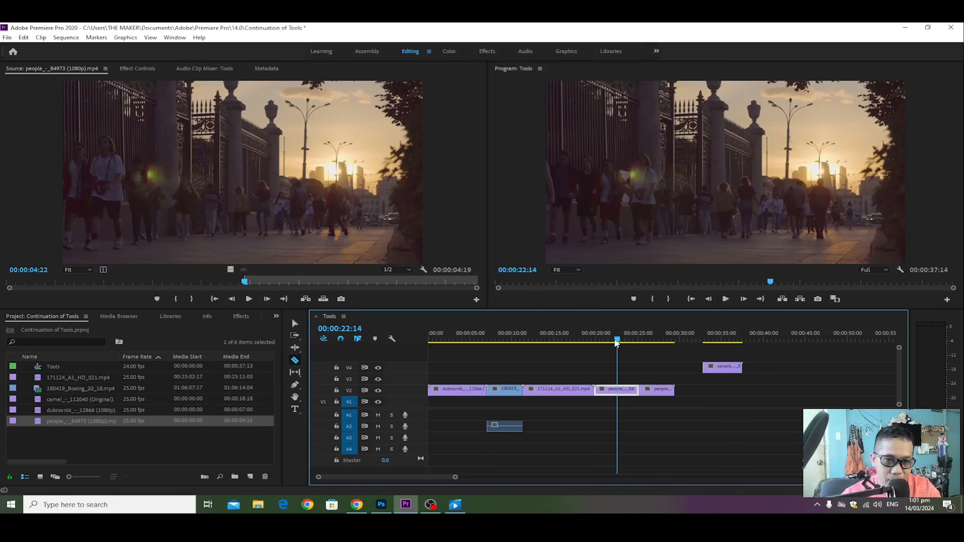
Scrub through the split people clip and play from 00:00:19:06 across the cut to review both parts
click(662, 342)
drag(662, 342, 618, 342)
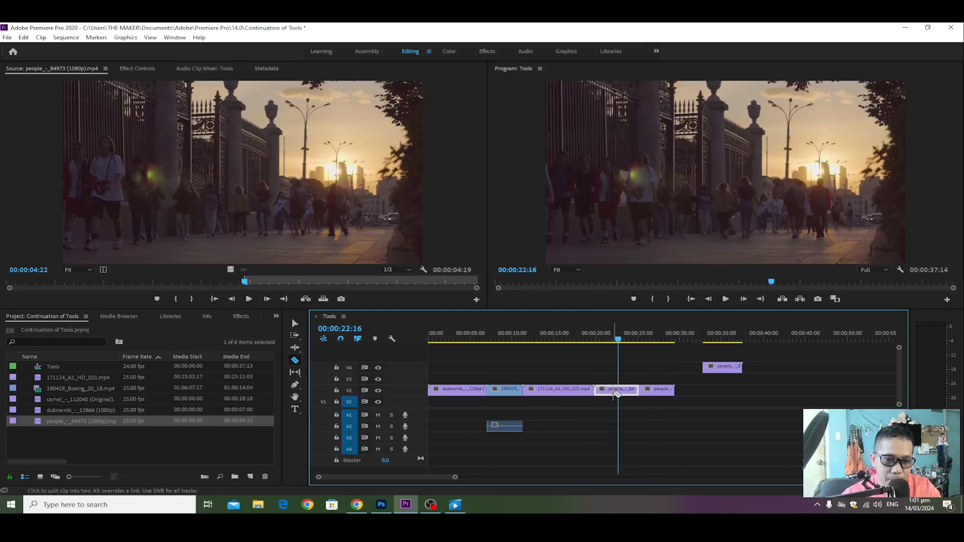
key(v)
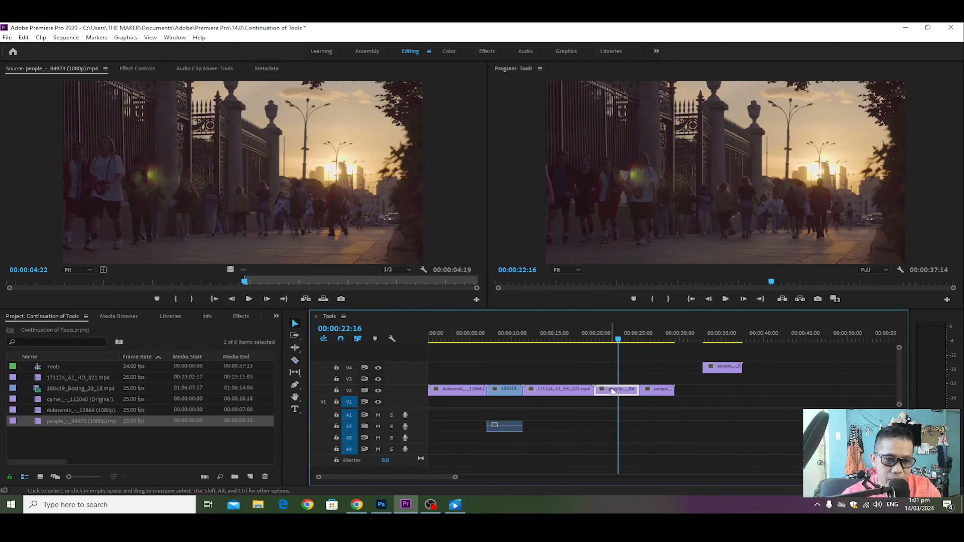
click(586, 343)
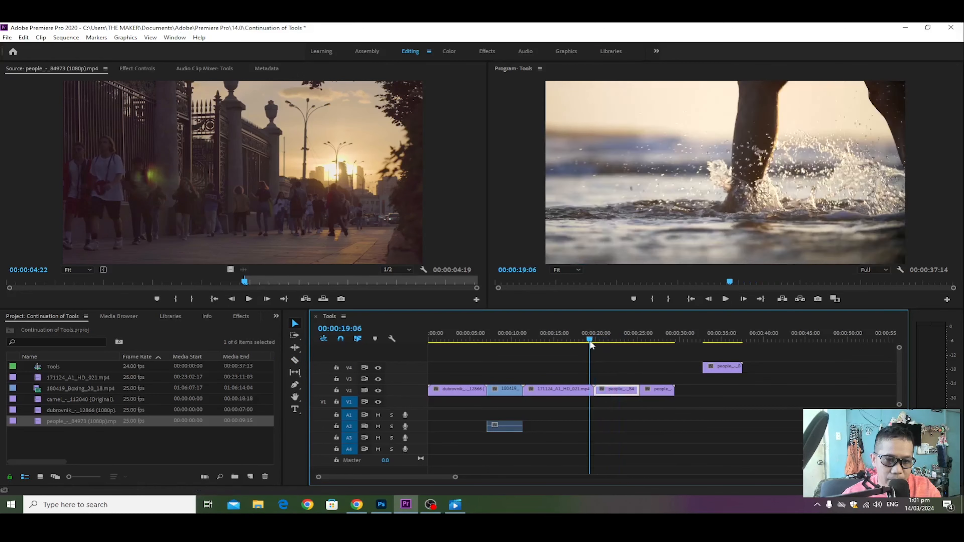
key(space)
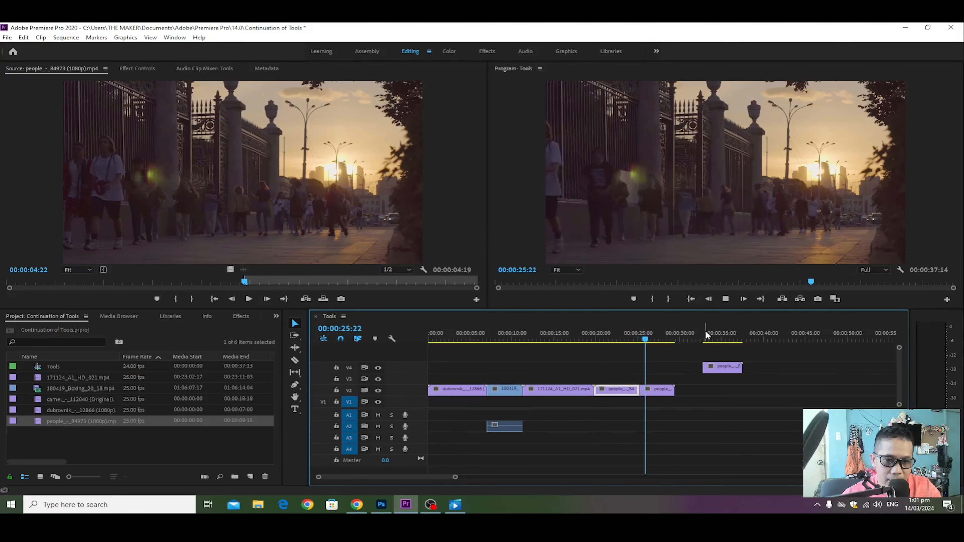
key(space)
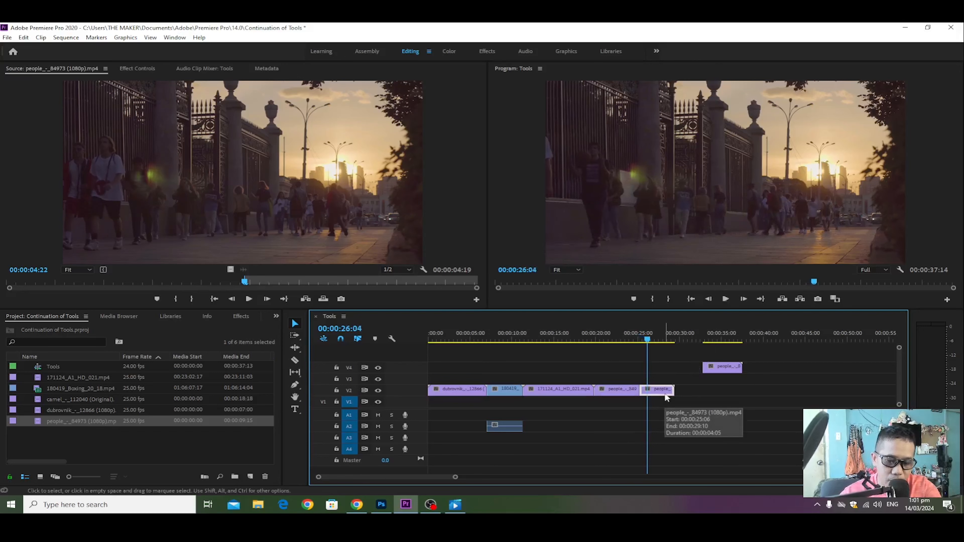
Delete the second part of the split people clip on V2 and scrub back over the remaining part
key(Delete)
drag(648, 338, 593, 345)
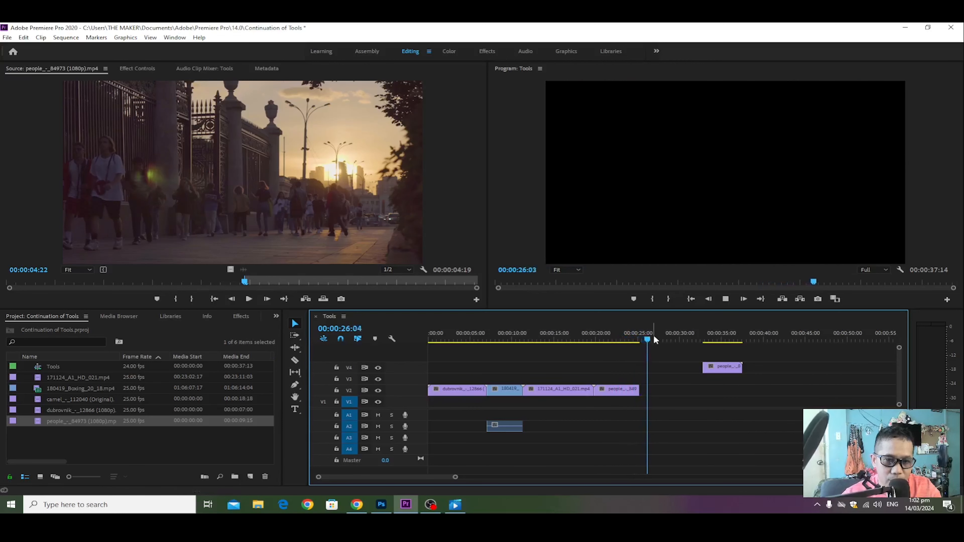
drag(653, 334, 616, 344)
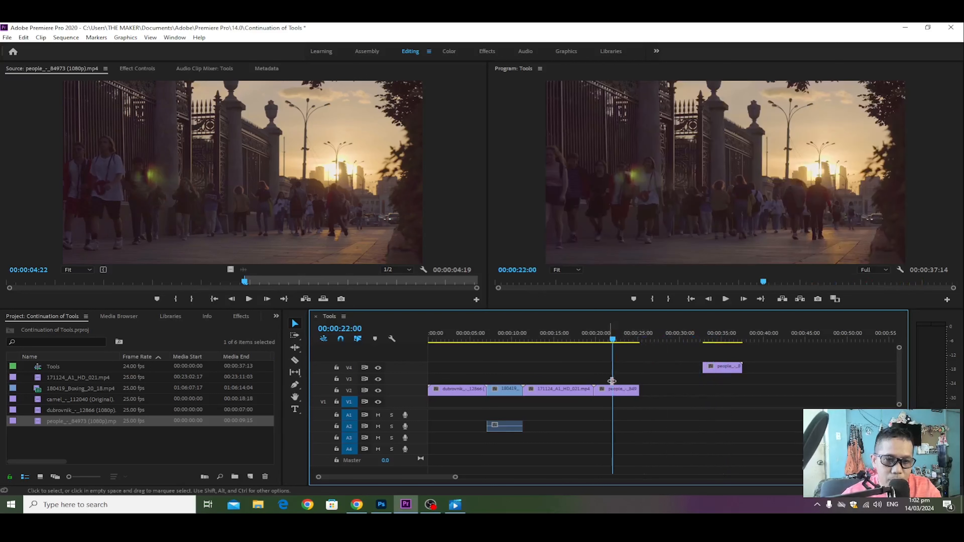
Use the Slip tool to shift the shortened people clip on V2 to later source footage while keeping its timeline position
click(295, 374)
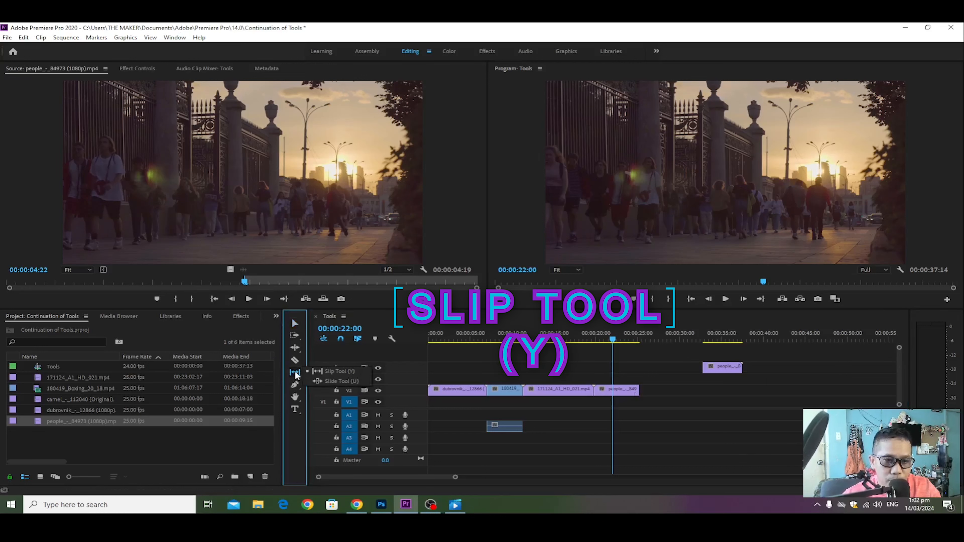
click(336, 371)
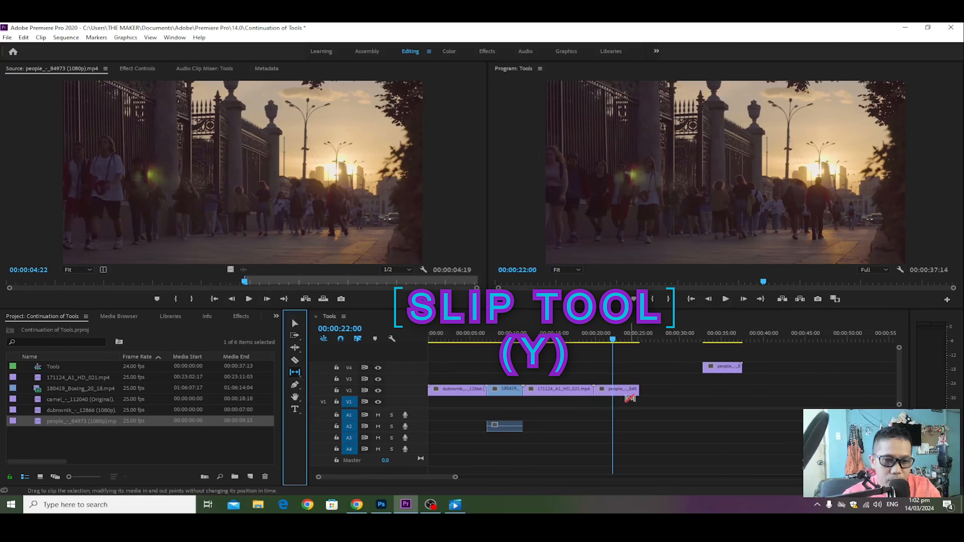
click(608, 393)
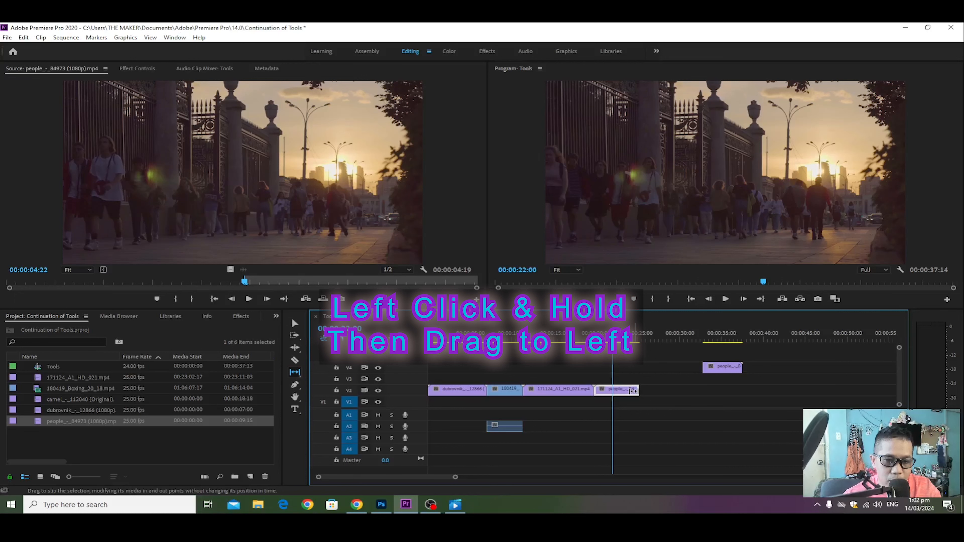
drag(632, 391, 605, 391)
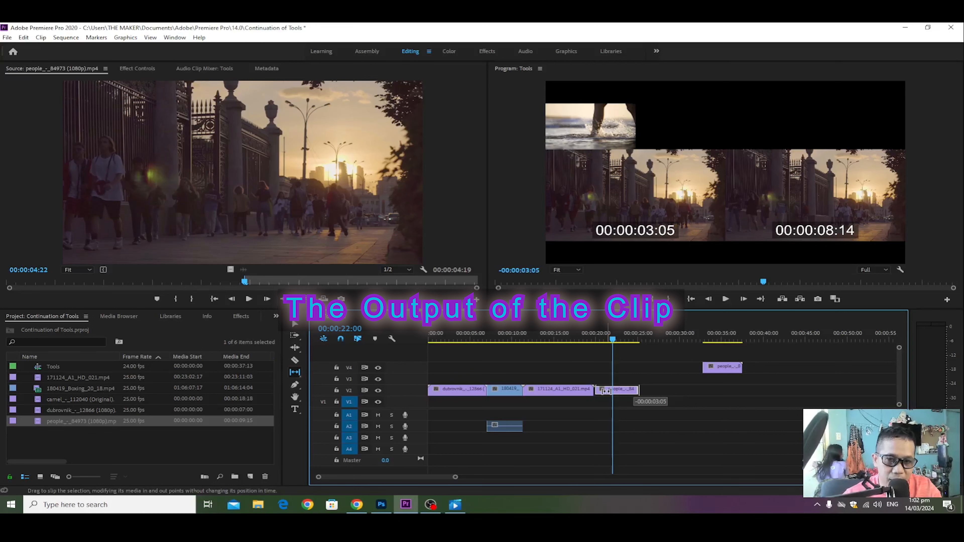
drag(605, 391, 540, 393)
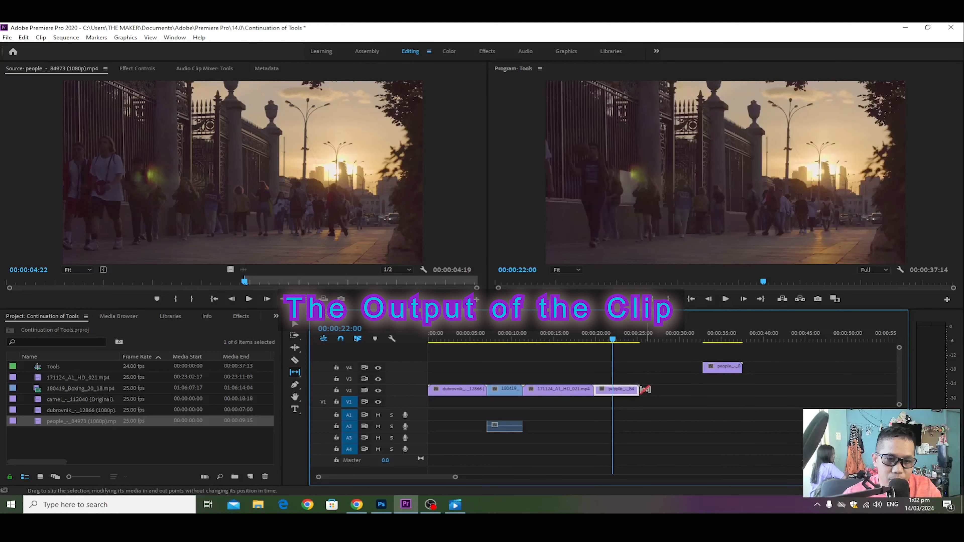
drag(617, 389, 586, 388)
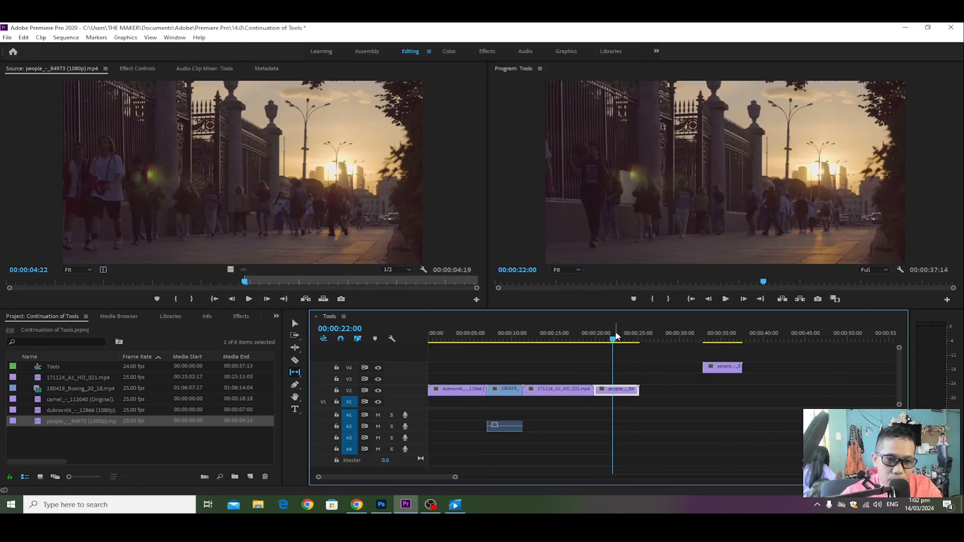
Play from 00:00:18:10 through the slipped people clip and scrub back to the end of the dubrovnik clip at 00:00:06:16
drag(613, 340, 584, 343)
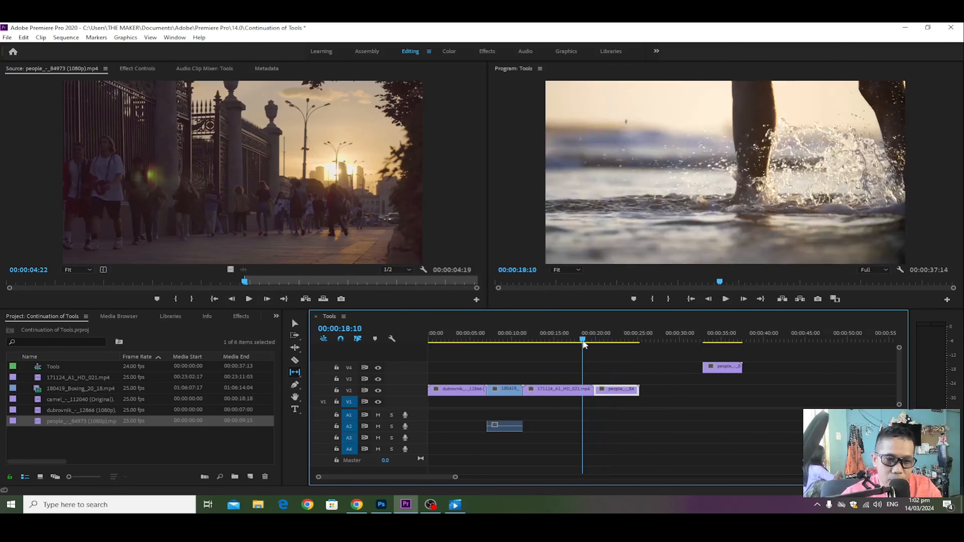
key(space)
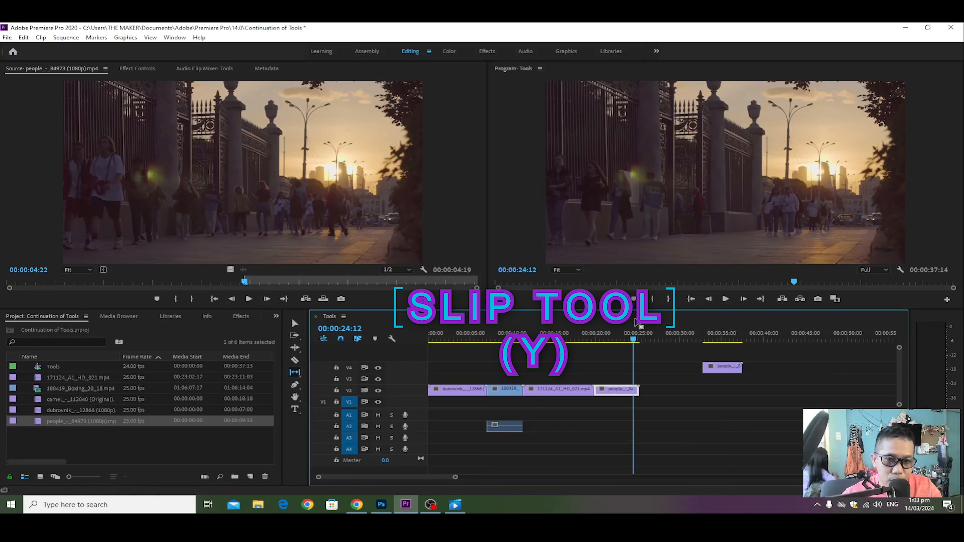
click(638, 340)
drag(638, 342, 610, 340)
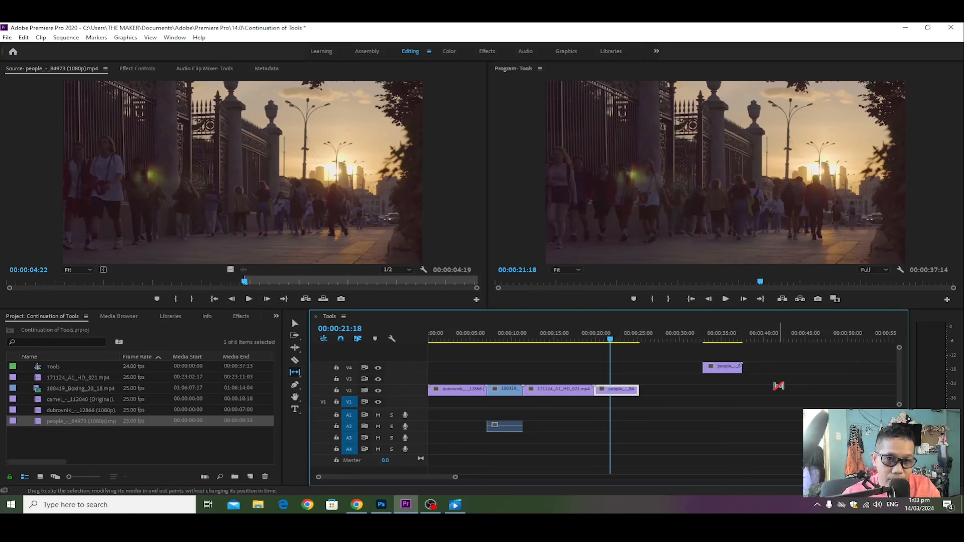
drag(617, 336, 484, 339)
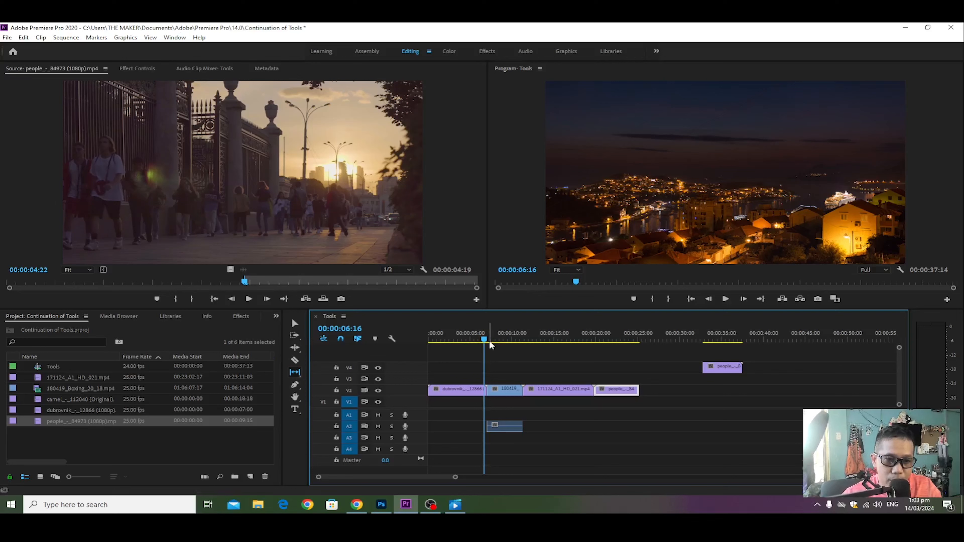
With the Slip tool active, play from just before the people clip on V2 through to 00:00:24:11
drag(483, 339, 583, 350)
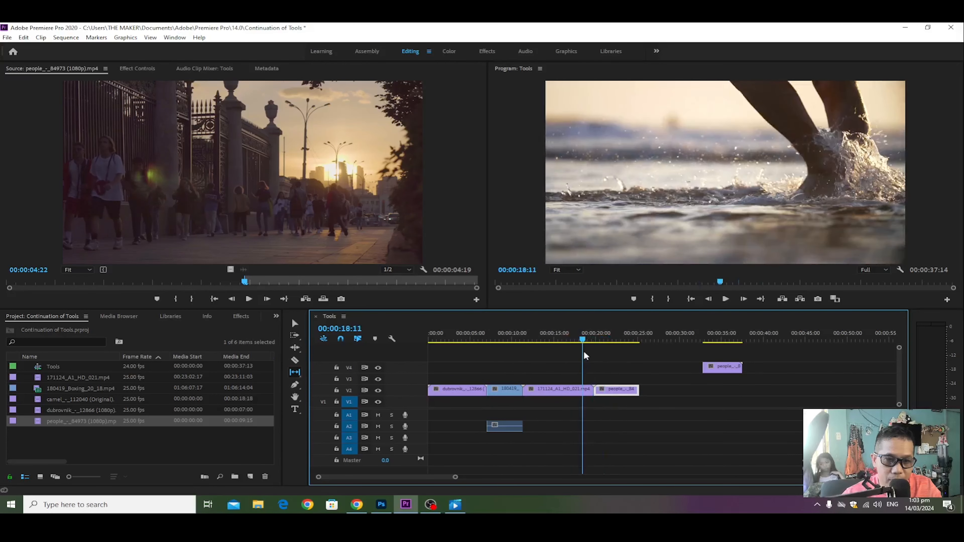
click(294, 373)
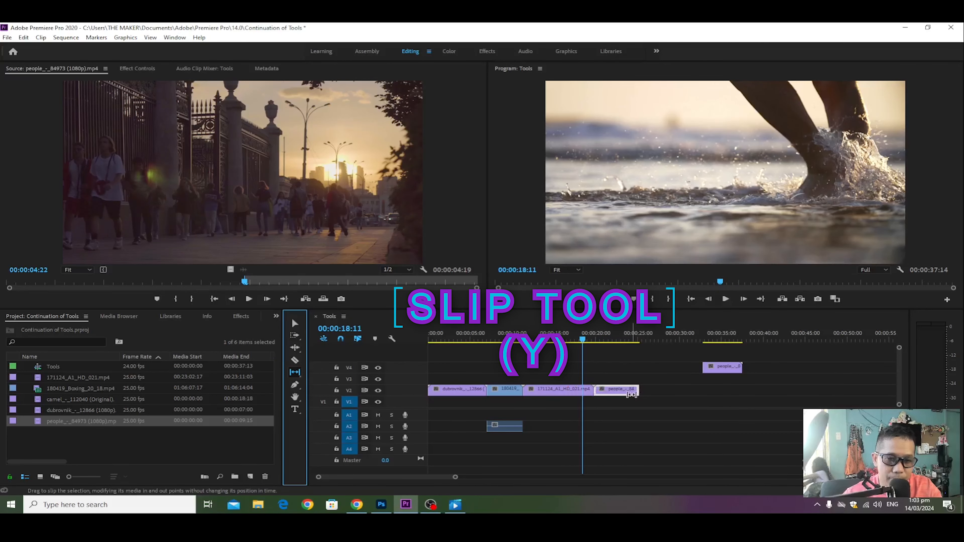
click(587, 340)
mouse_move(587, 340)
mouse_down()
mouse_move(615, 349)
mouse_move(578, 347)
mouse_up()
key(space)
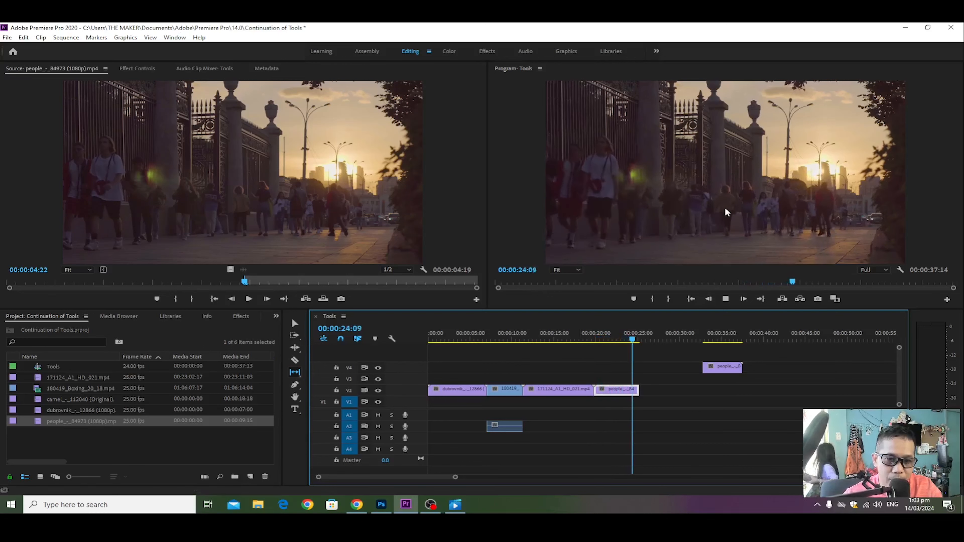
key(space)
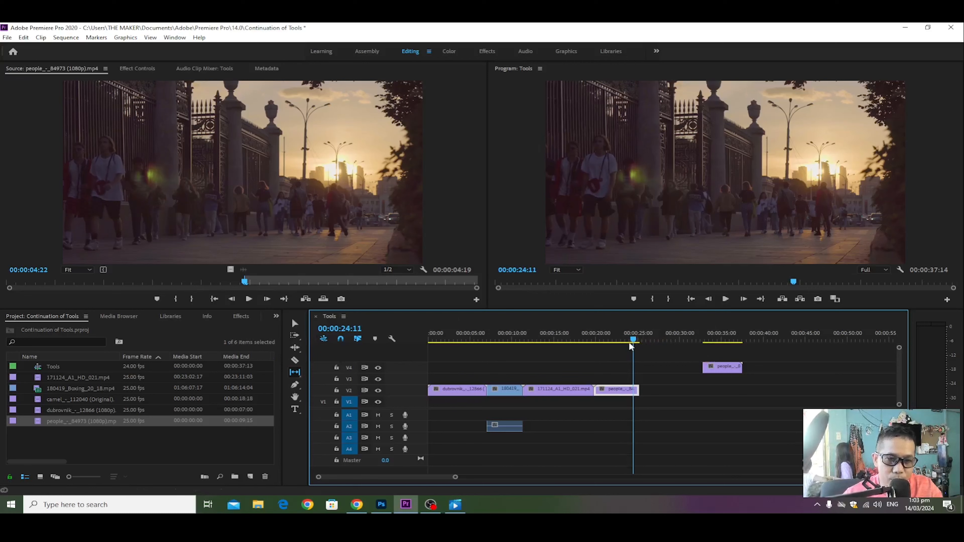
Replay the opening of the people clip on V2 from 00:00:19:13, then scrub back to 00:00:19:16
click(646, 339)
drag(712, 339, 591, 360)
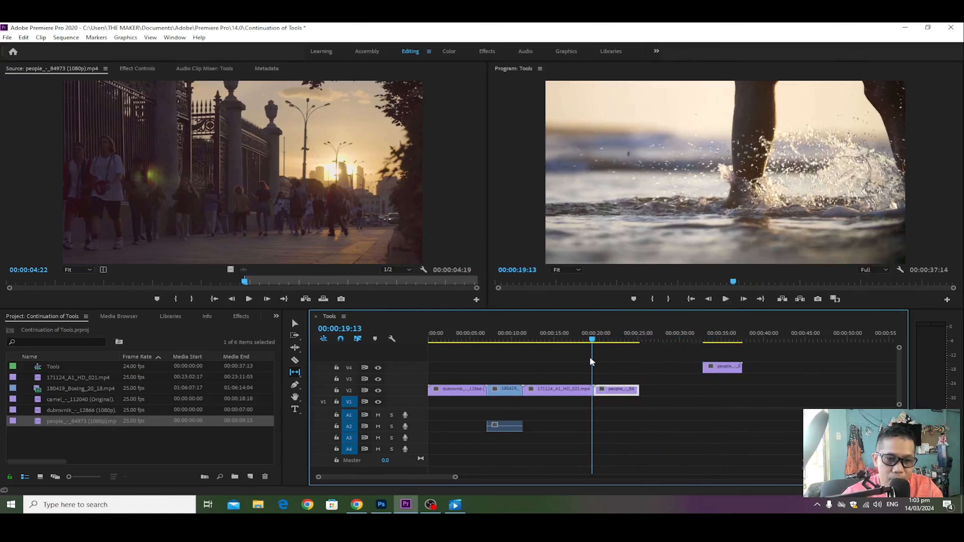
key(space)
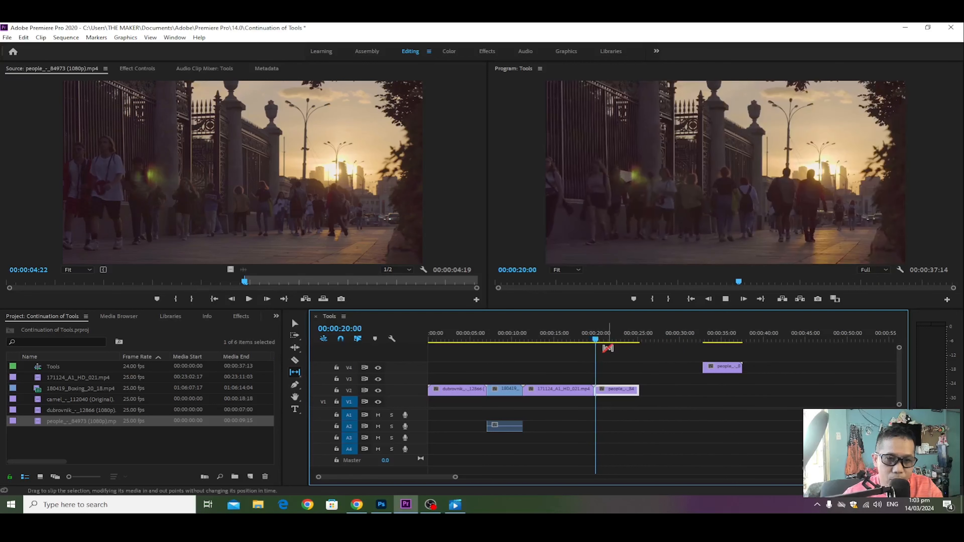
key(space)
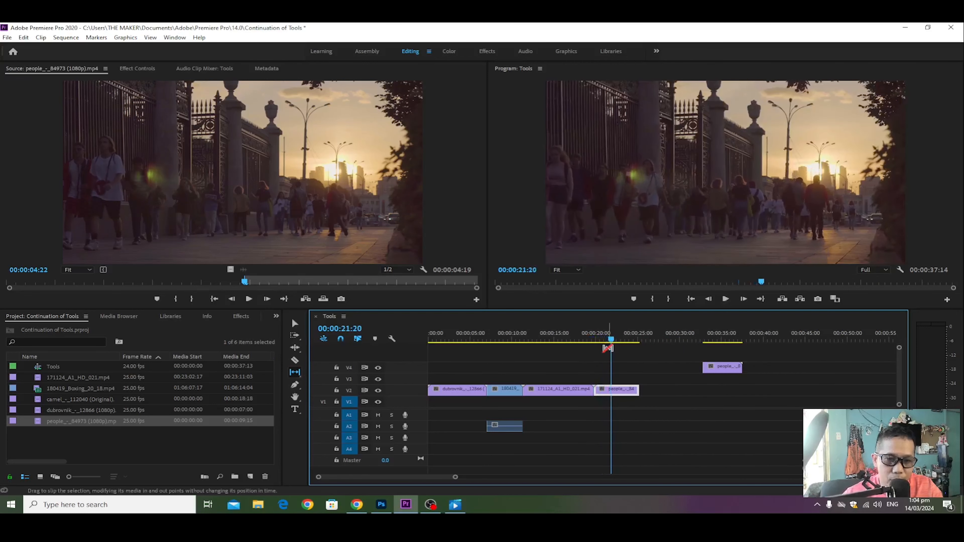
drag(611, 344, 592, 344)
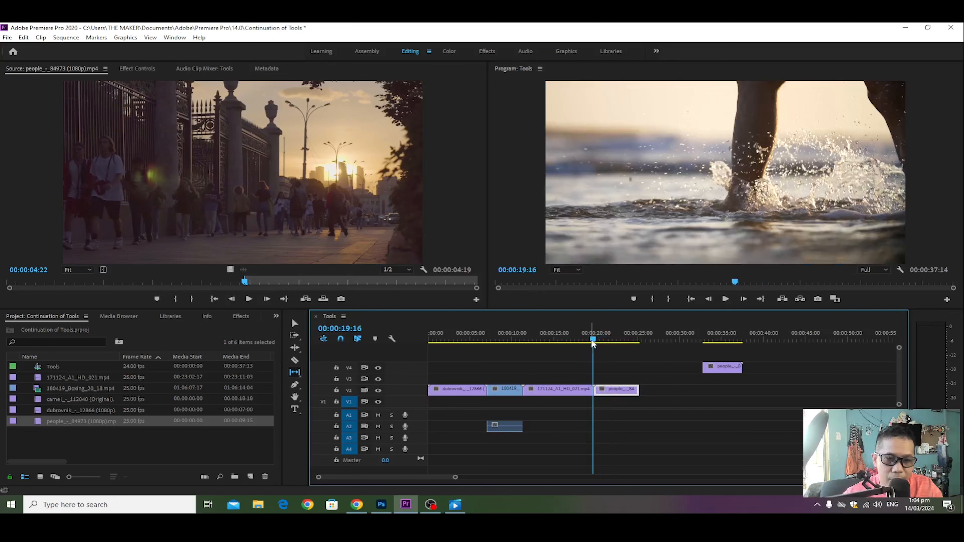
Use the Slip tool to shift the people clip on V2 to later source footage within the same timeline span
click(295, 374)
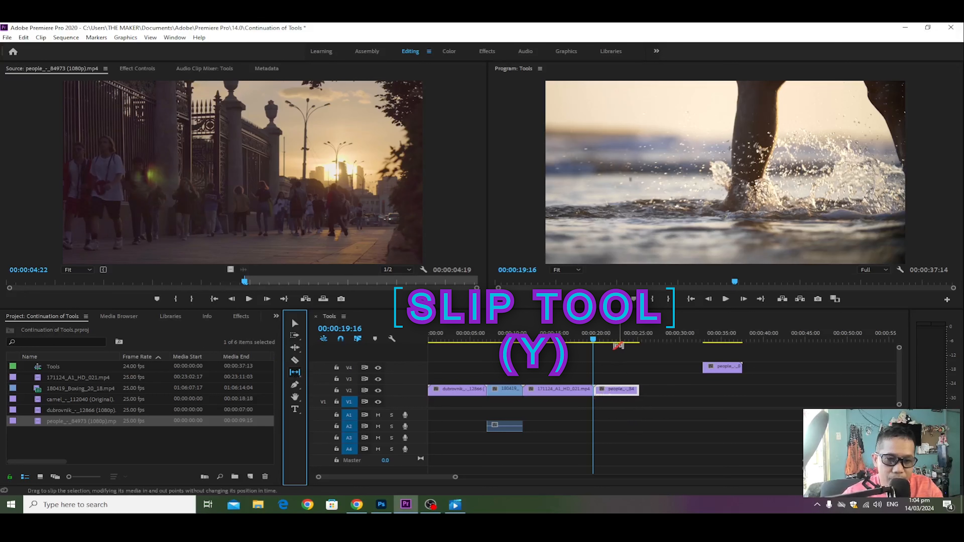
mouse_move(594, 342)
mouse_down()
mouse_move(614, 340)
mouse_move(590, 341)
mouse_up()
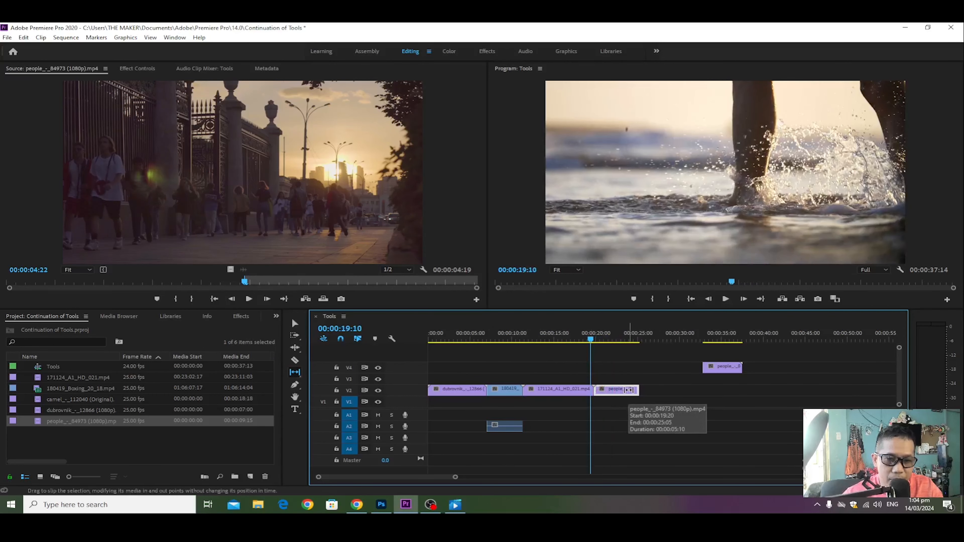
drag(622, 389, 597, 389)
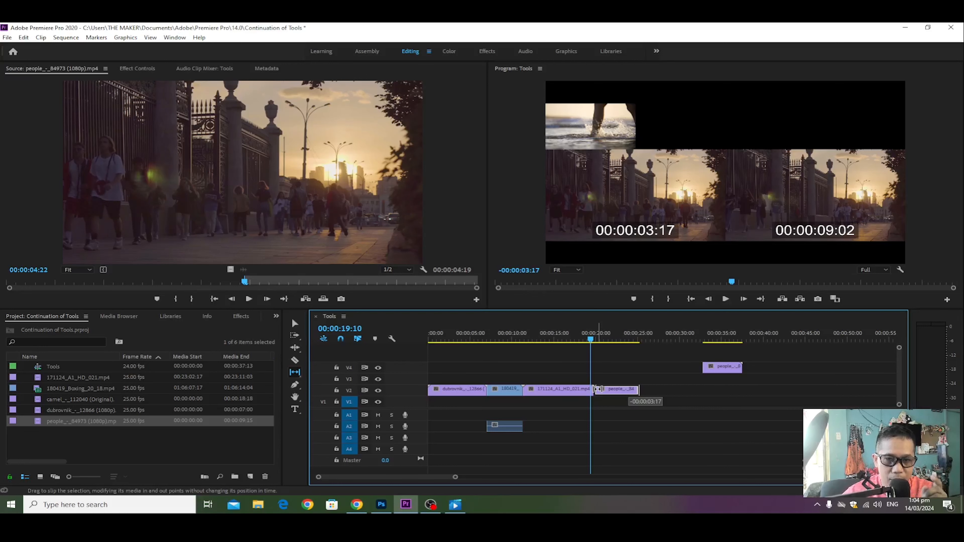
drag(597, 389, 567, 391)
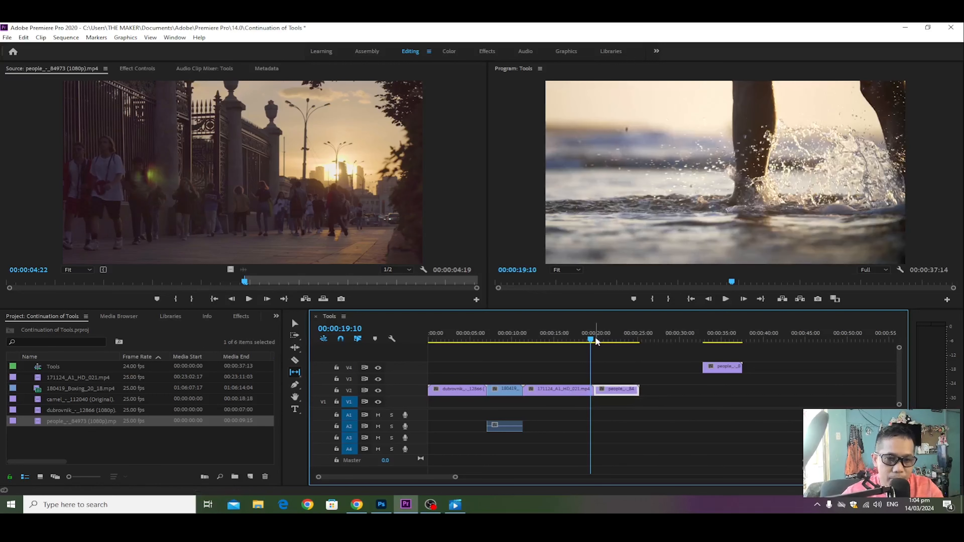
Play from 00:00:17:19 through the slipped people clip on V2 to its end at 00:00:25:04
drag(597, 341, 579, 343)
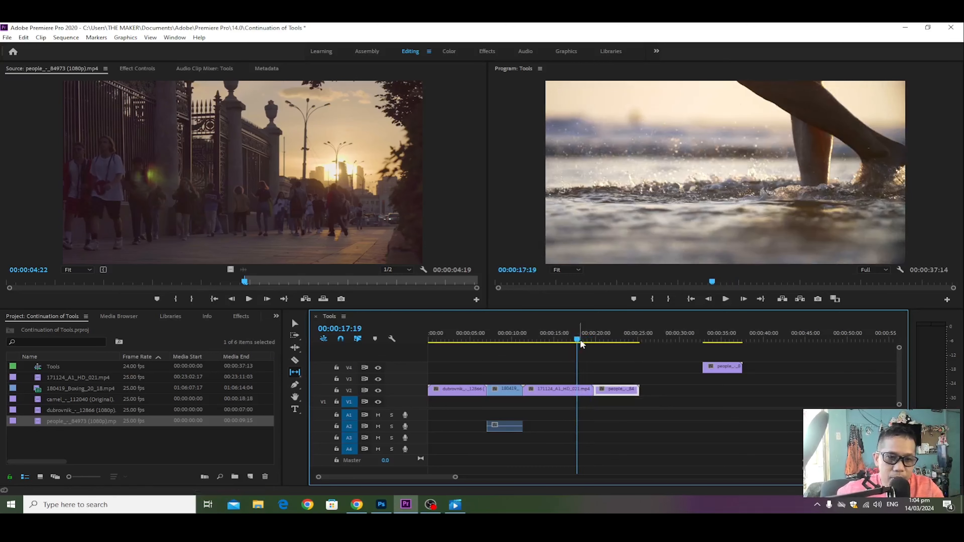
key(space)
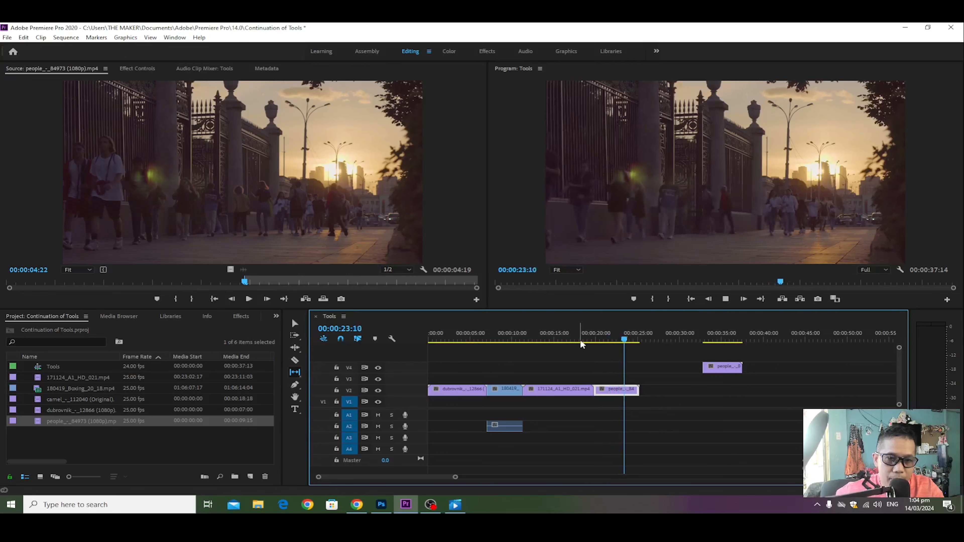
key(space)
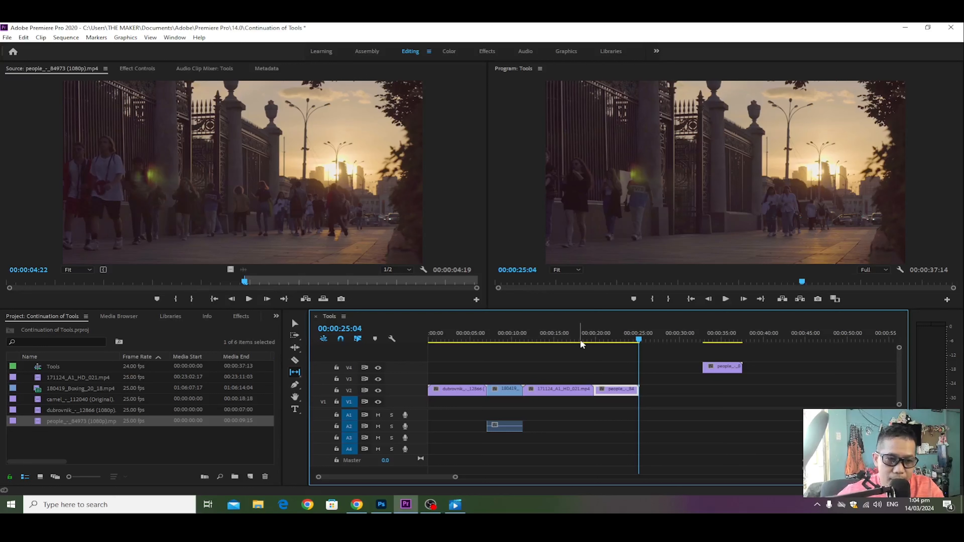
Choose the Slip tool from its tool group and scrub back through the people clip to the sequence start at 00:00:00:00
click(296, 373)
click(296, 374)
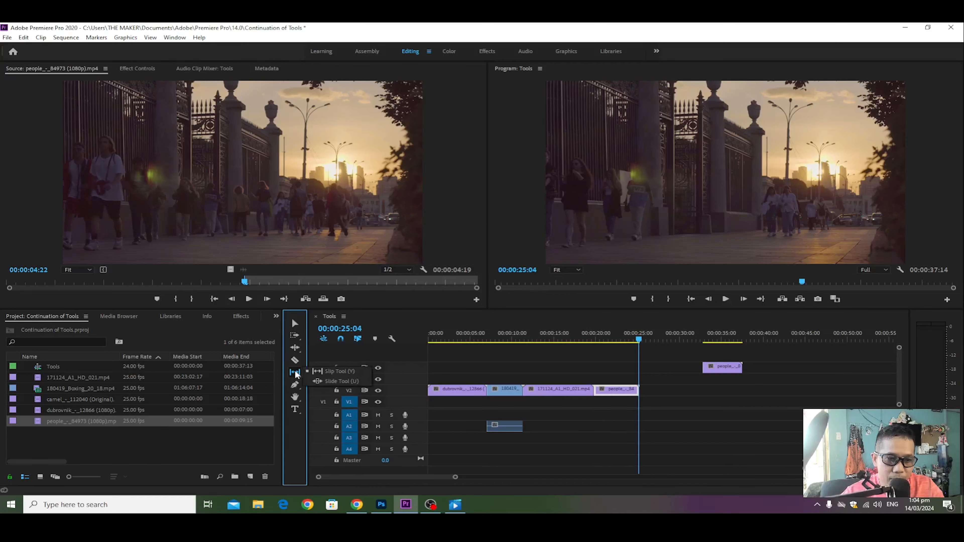
click(333, 369)
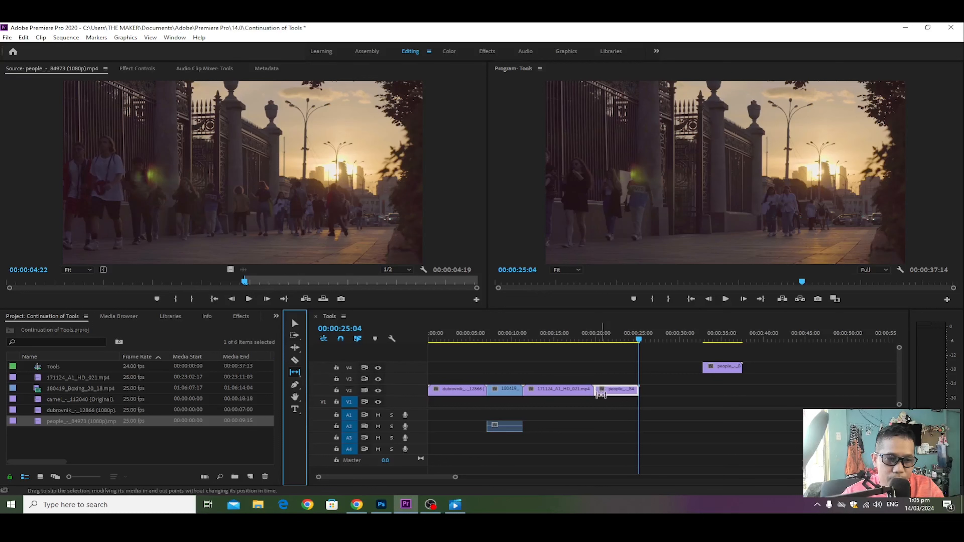
drag(643, 339, 604, 361)
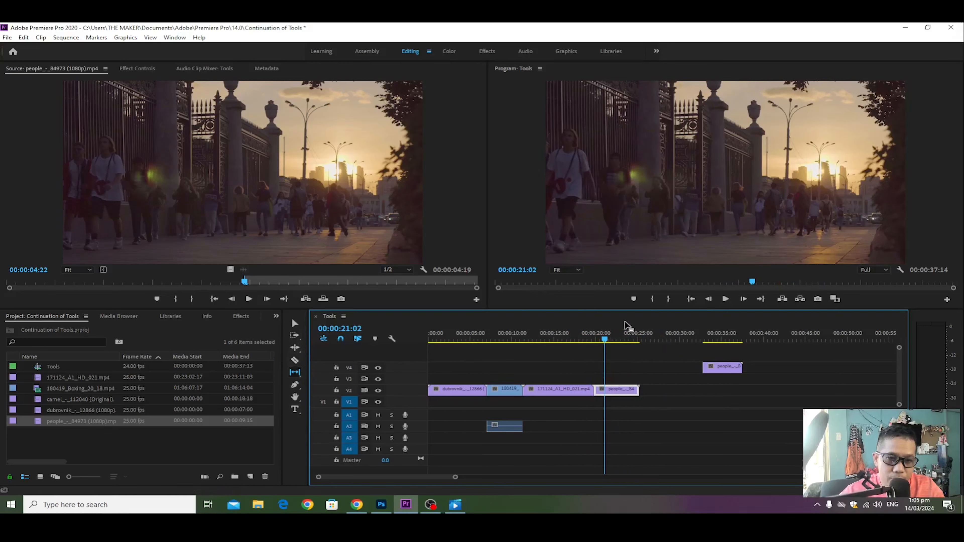
drag(607, 337, 429, 338)
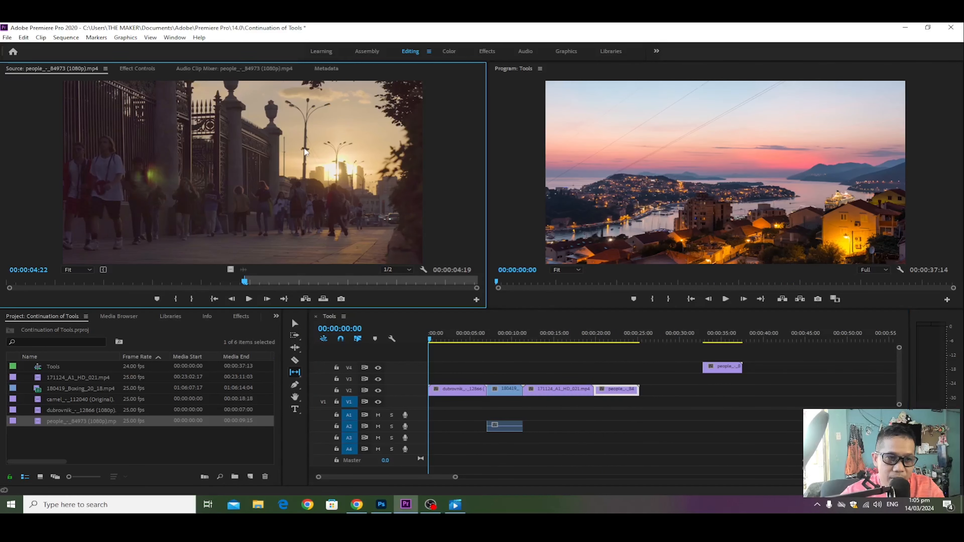
Place the source people clip on V3 at the start of the V2 people clip and activate the Selection tool
drag(615, 389, 600, 379)
key(space)
click(594, 325)
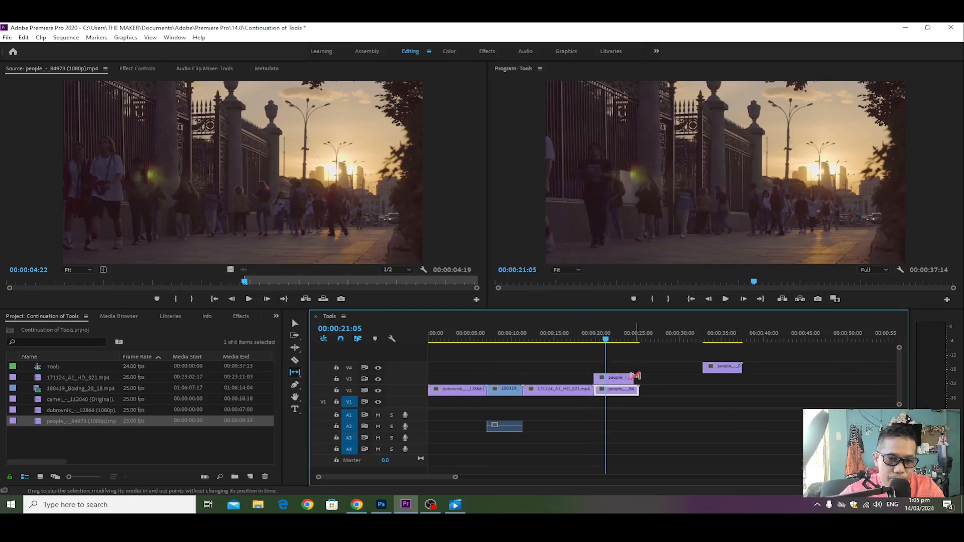
key(v)
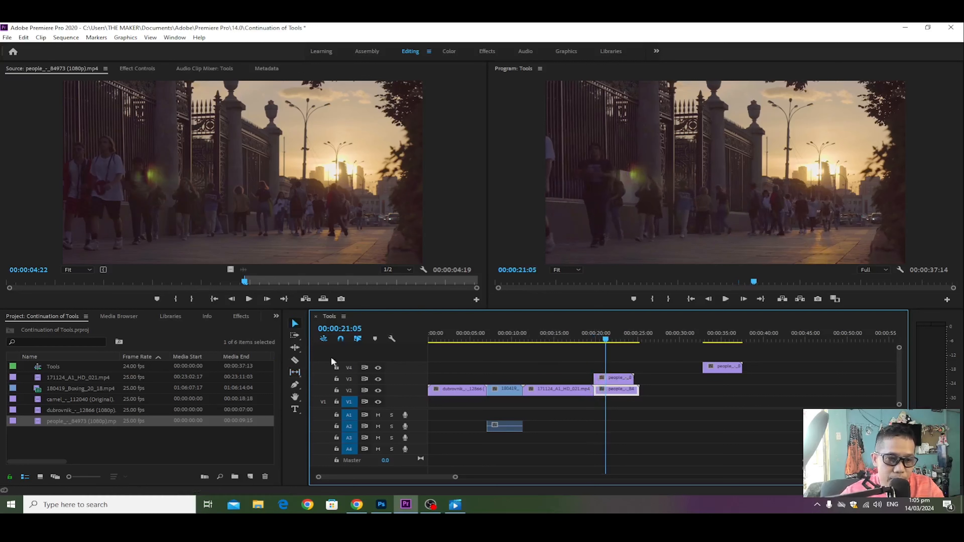
Activate the Hand tool and set the Program monitor's zoom level to 100%
click(293, 398)
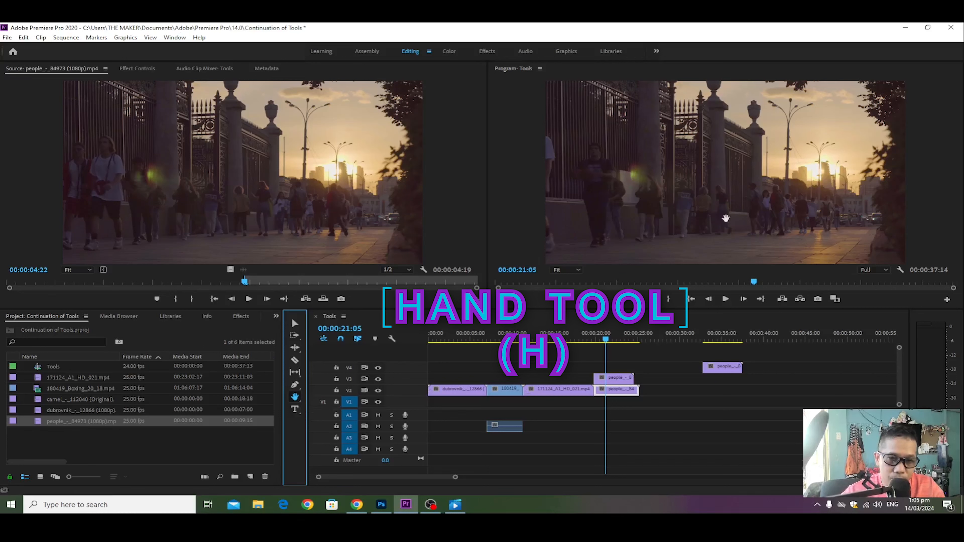
click(817, 204)
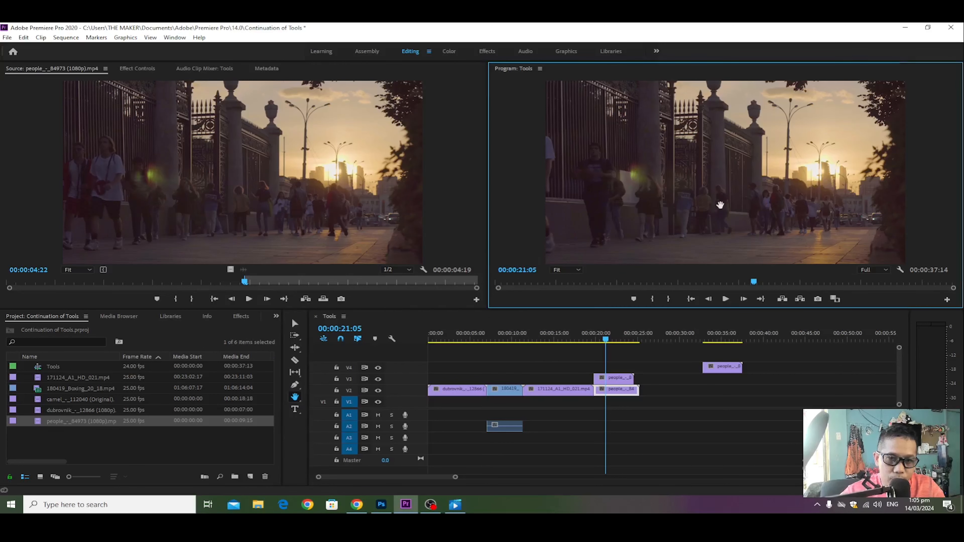
click(580, 271)
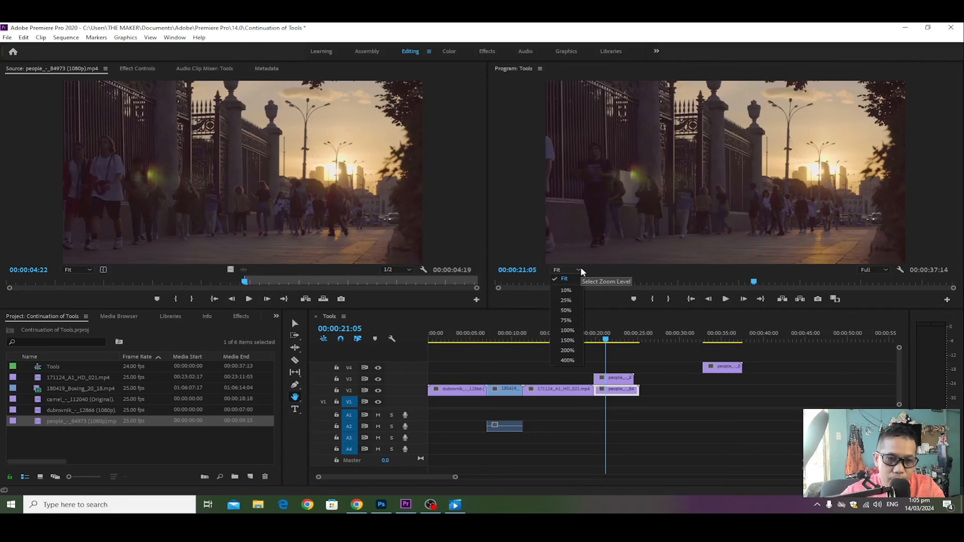
click(568, 333)
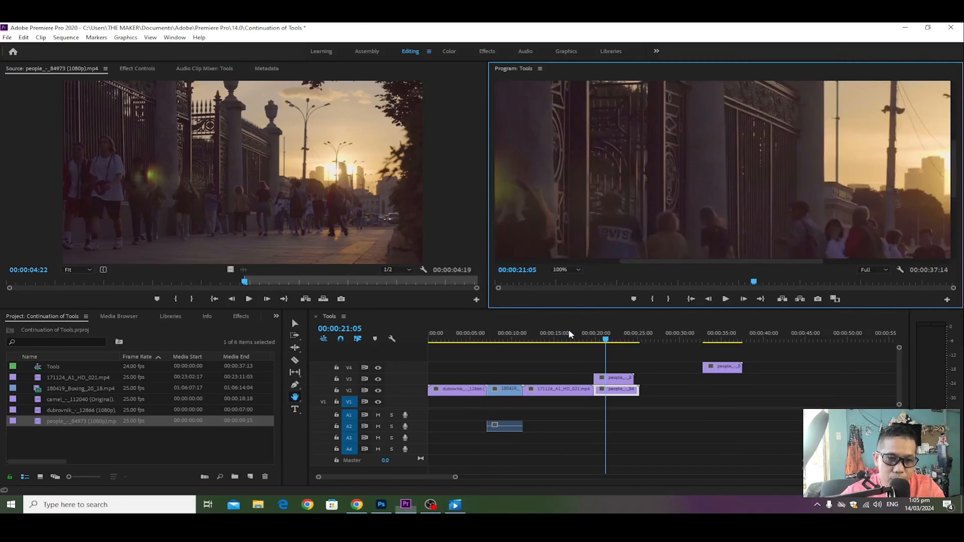
Use the Hand tool to pan the enlarged Program monitor image across the pavement, the treetops and the sunlit skyline
drag(759, 151, 694, 166)
drag(608, 226, 572, 176)
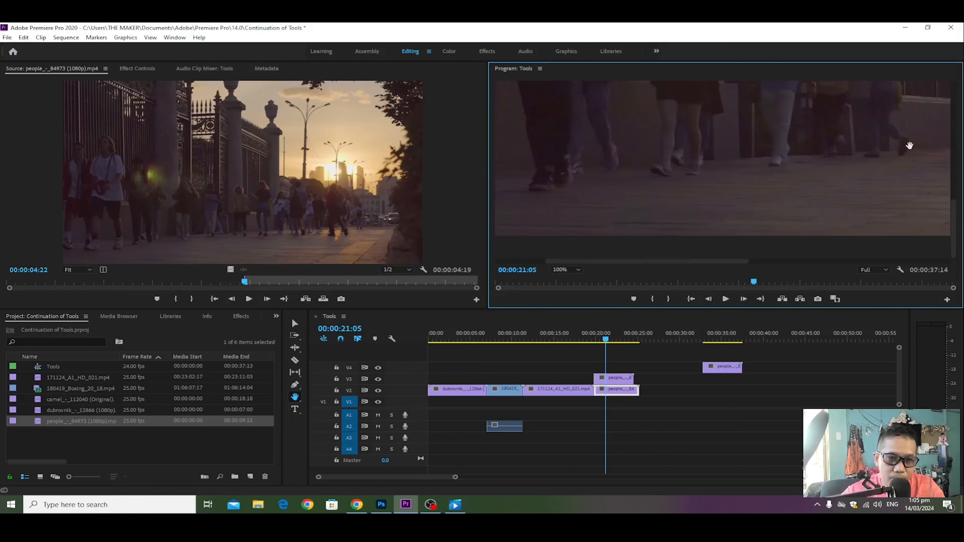
drag(910, 145, 756, 194)
drag(802, 170, 751, 194)
drag(707, 164, 650, 205)
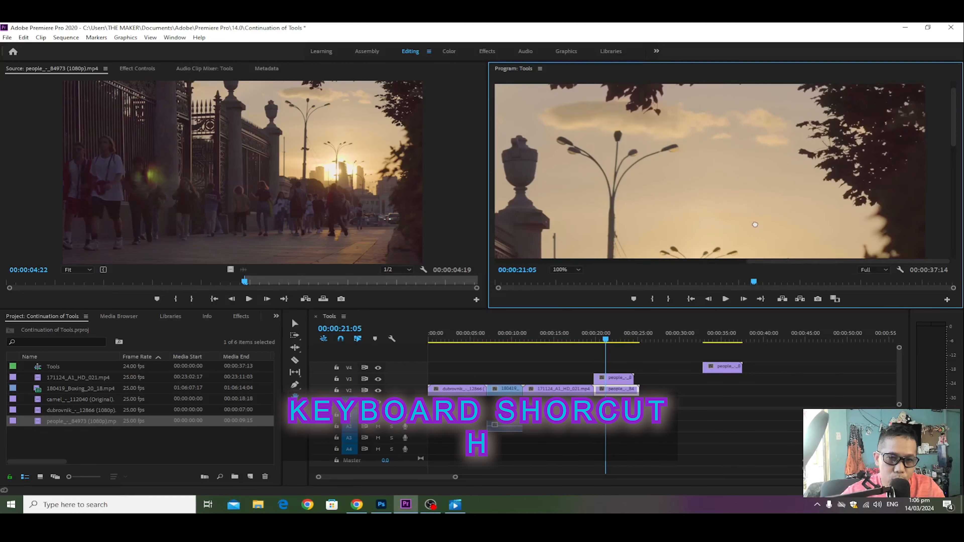
drag(755, 225, 801, 128)
Use the Hand tool to pan the timeline past the clips to the empty area around 00:03:00:00
click(722, 413)
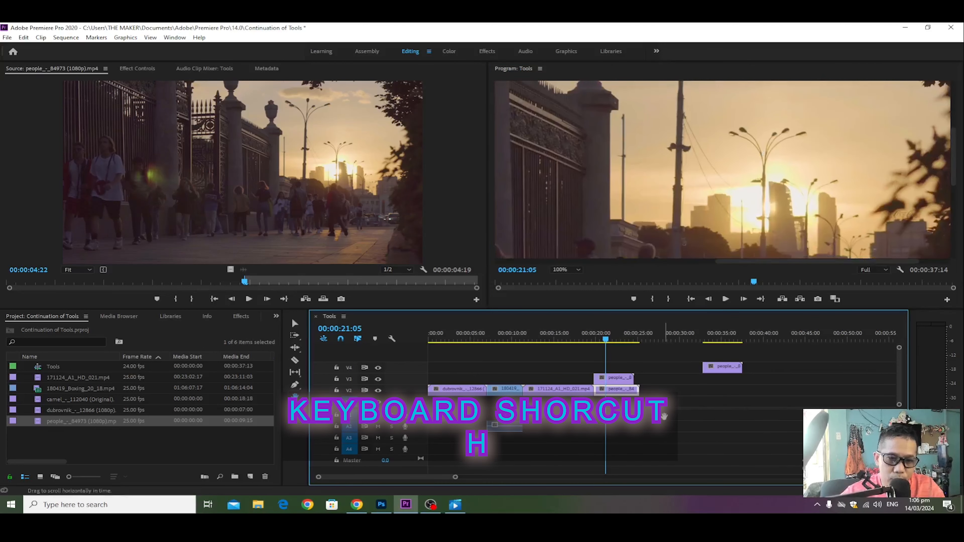
drag(664, 416, 446, 427)
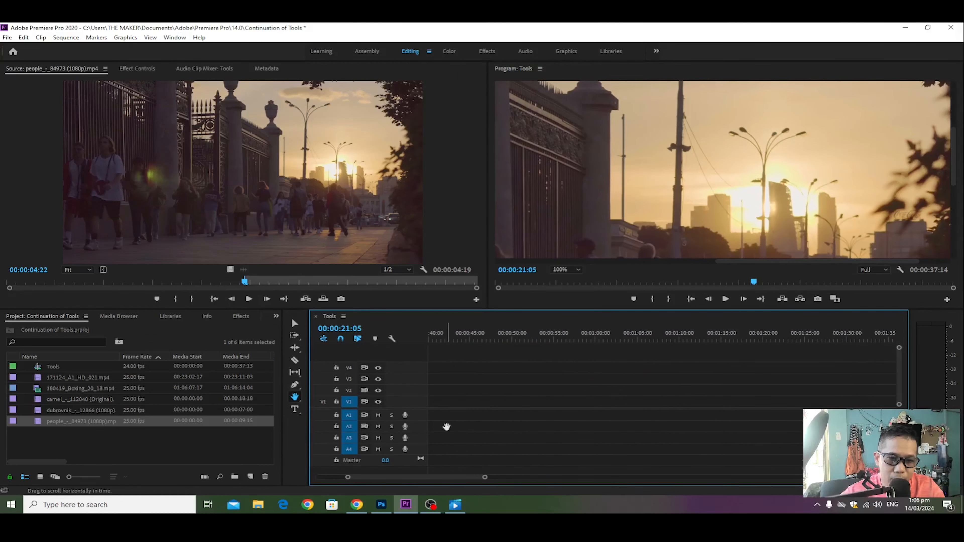
drag(486, 479, 635, 482)
drag(781, 403, 512, 403)
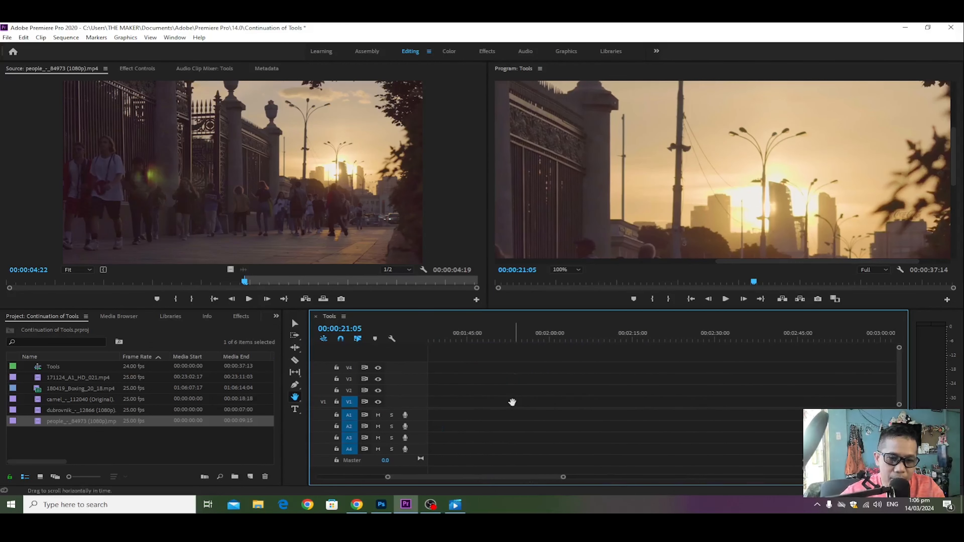
drag(833, 401, 426, 401)
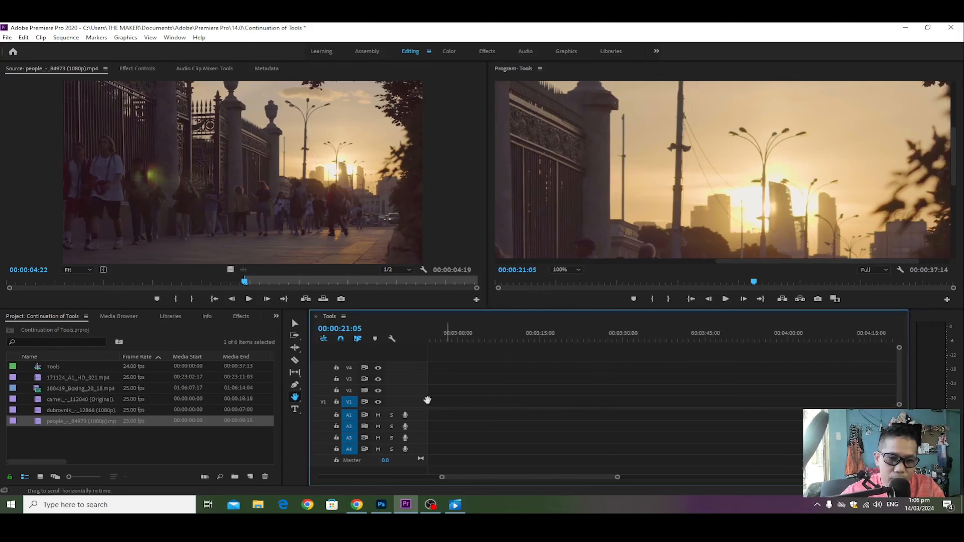
Pan the timeline back to the clips at the sequence start, then forward again to around 00:02:00:00
drag(738, 394, 937, 402)
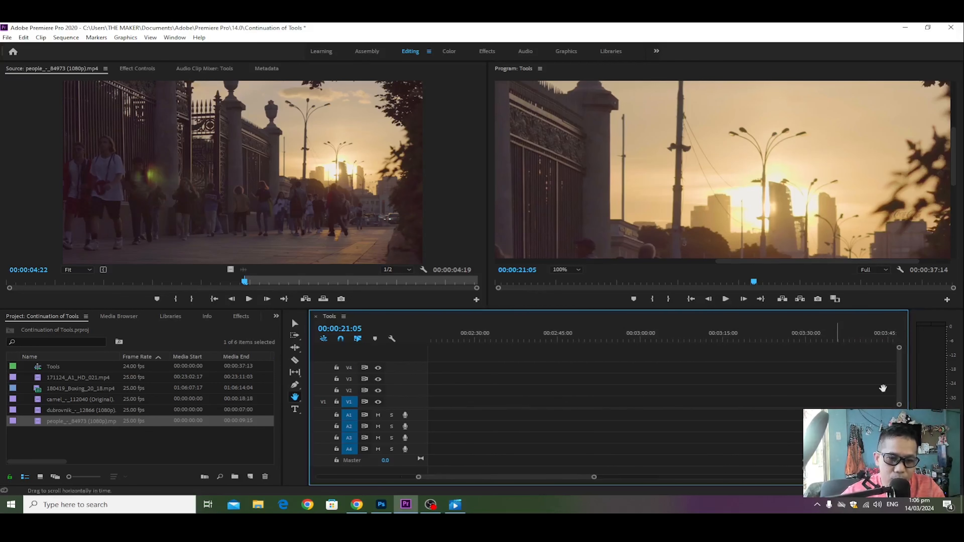
drag(584, 384, 872, 384)
drag(630, 380, 827, 382)
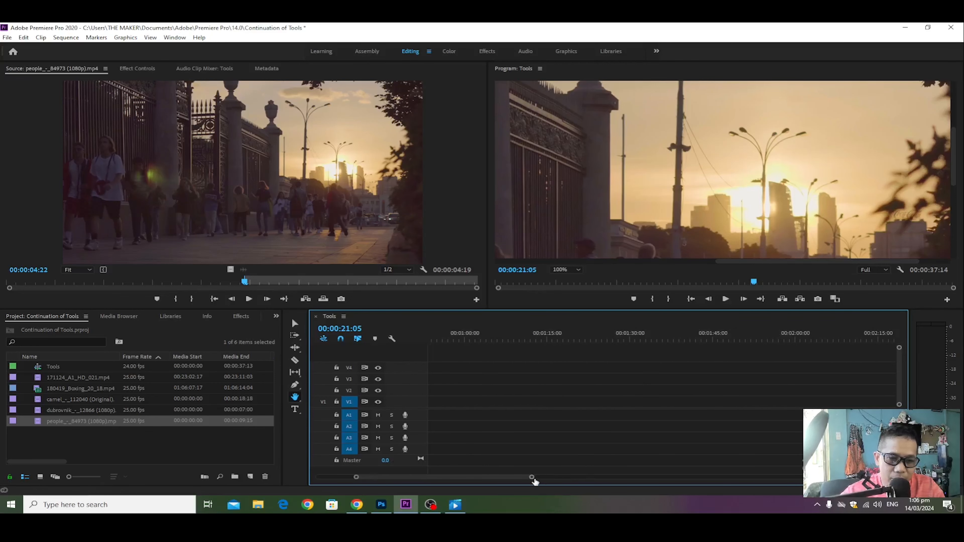
drag(549, 480, 508, 478)
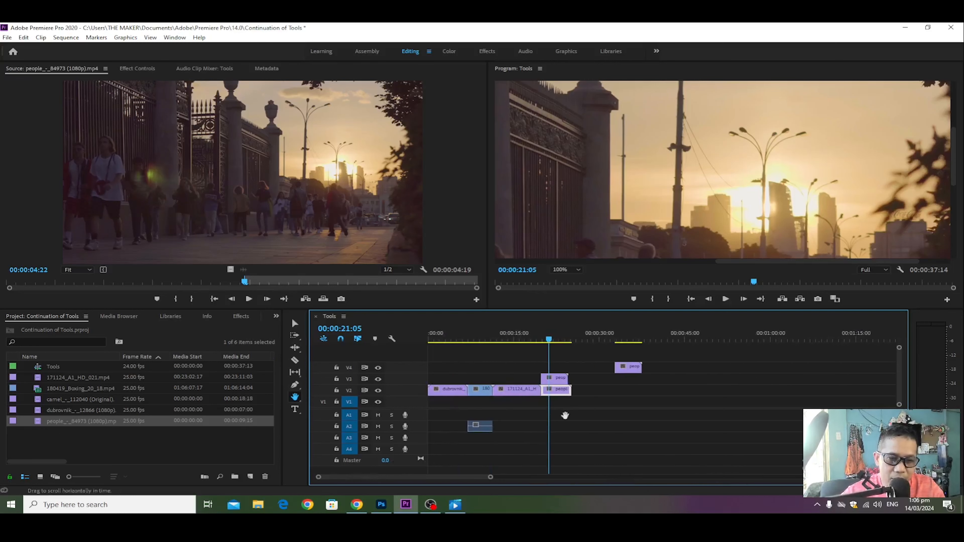
drag(699, 379, 415, 383)
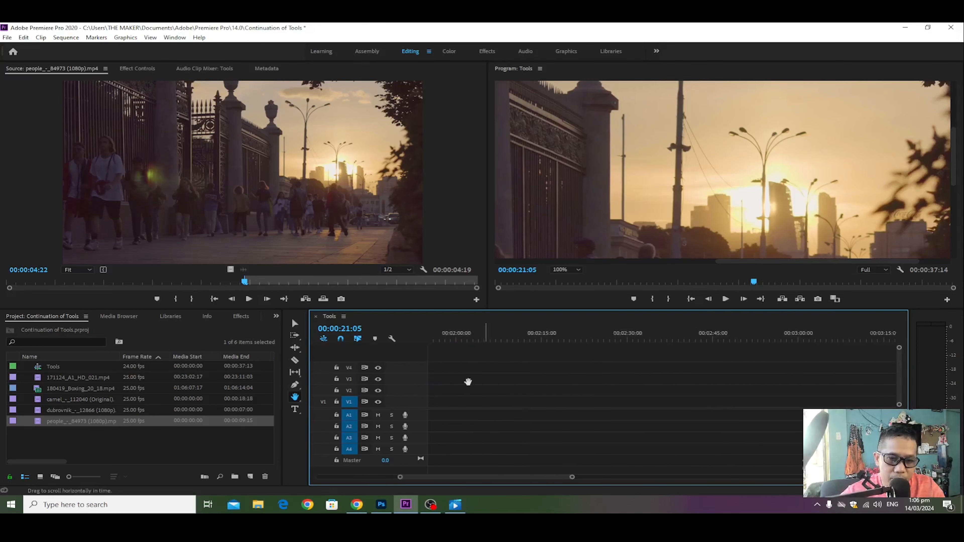
Pan the empty timeline further forward and shift the enlarged Program monitor image, then set the monitor's zoom level to Fit
drag(712, 388, 656, 399)
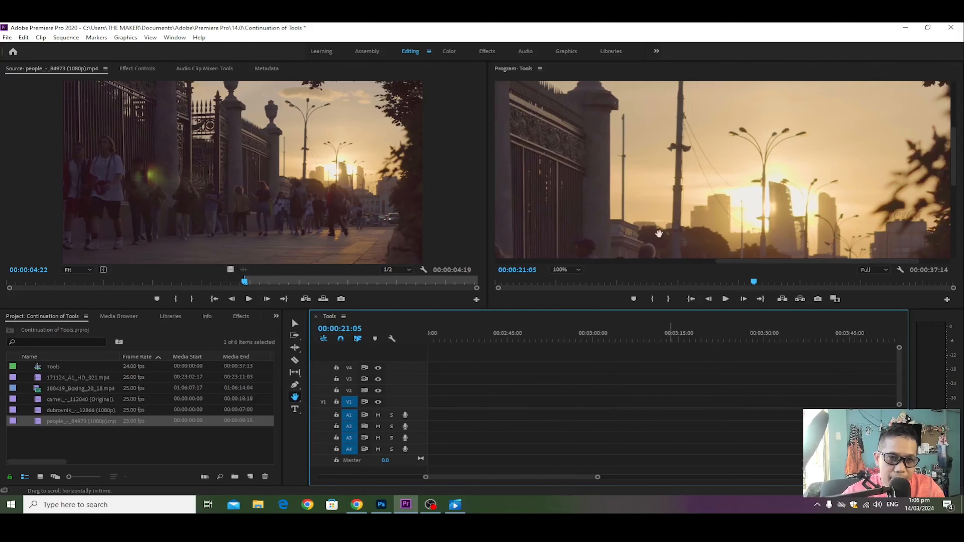
click(203, 175)
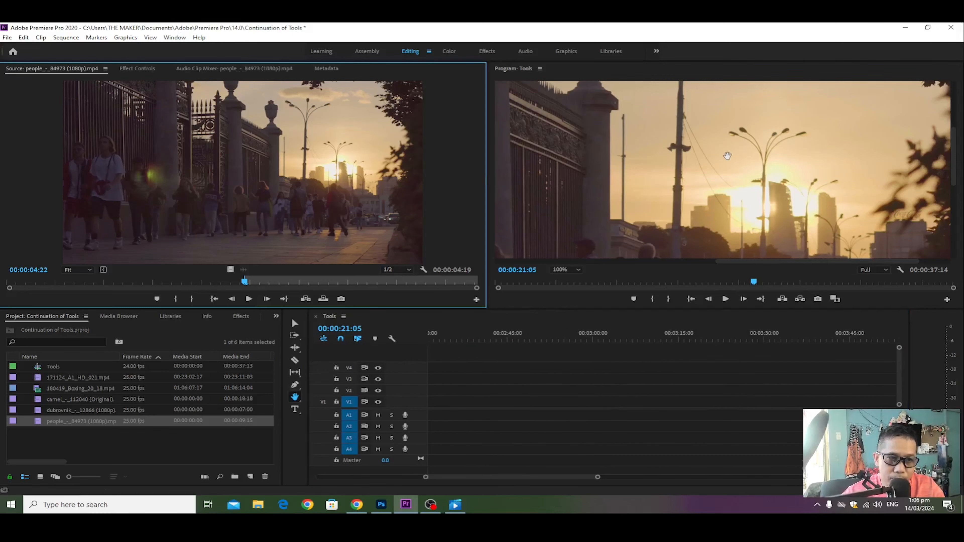
drag(727, 156, 689, 281)
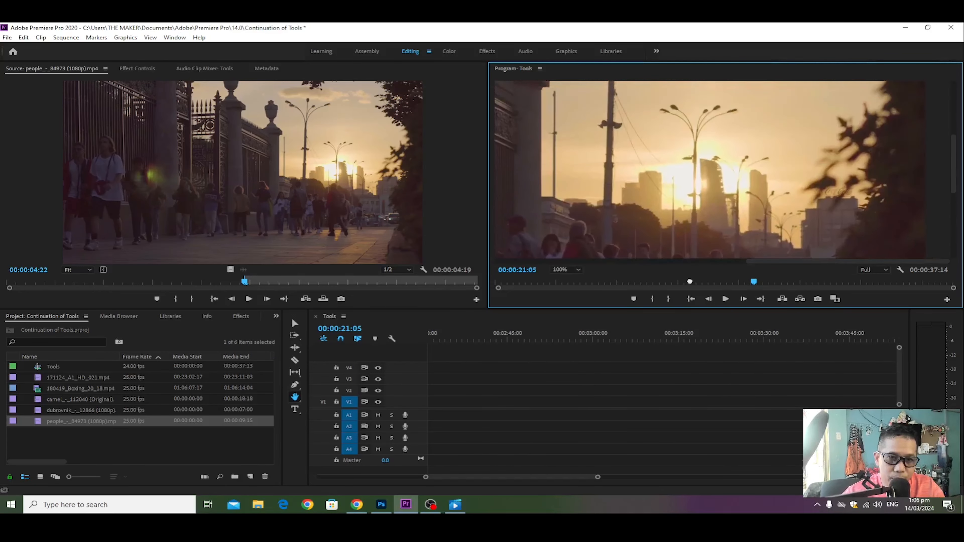
click(569, 270)
click(564, 285)
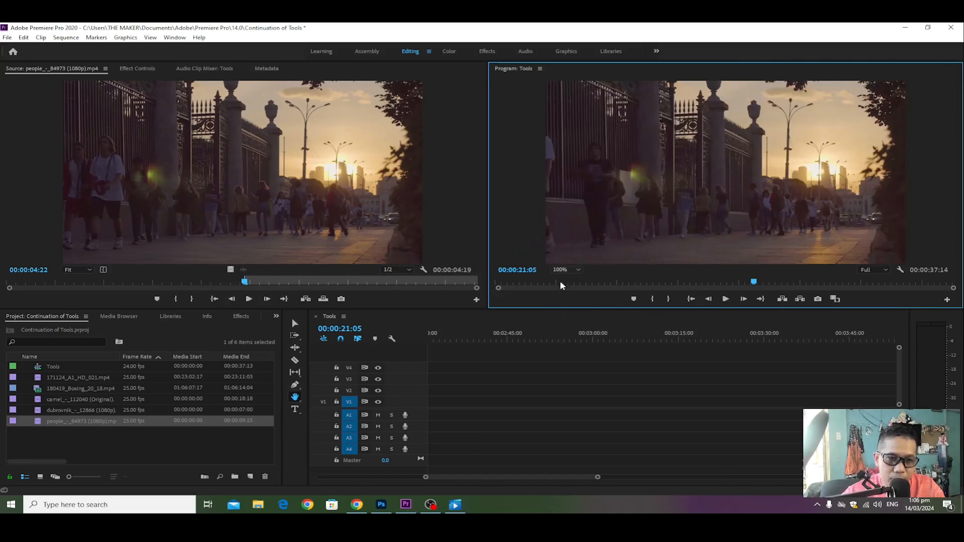
Add the title "APPPG VLOG" over the street footage in the Program monitor with the Type tool
click(295, 410)
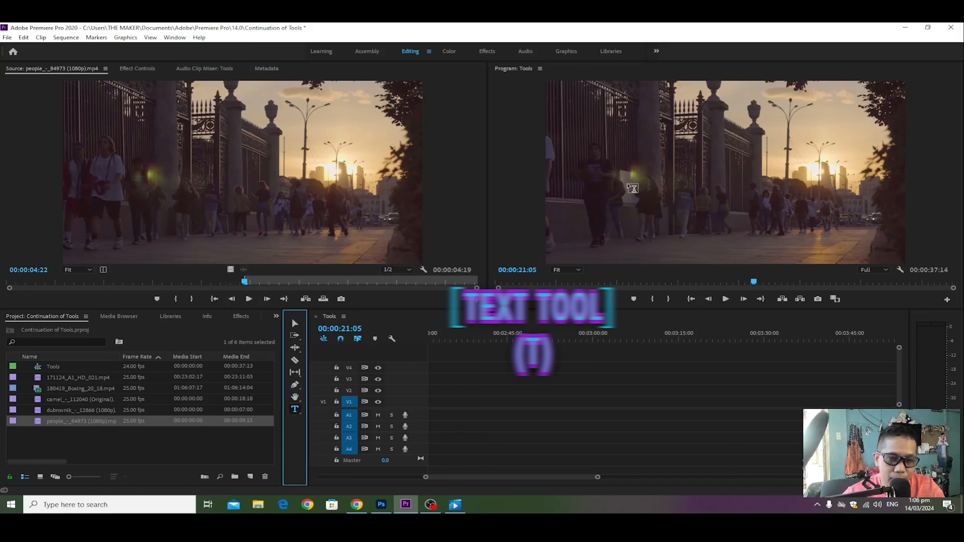
click(626, 167)
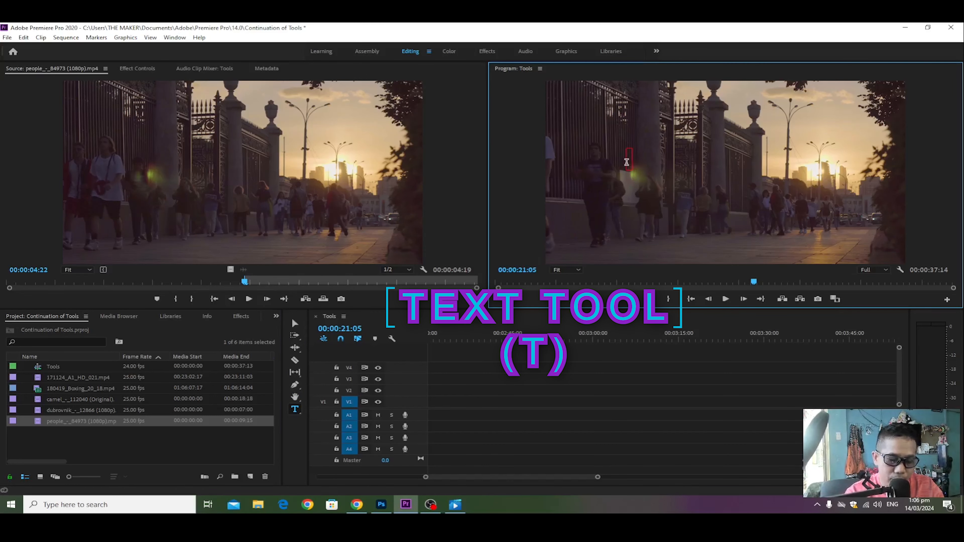
text(A)
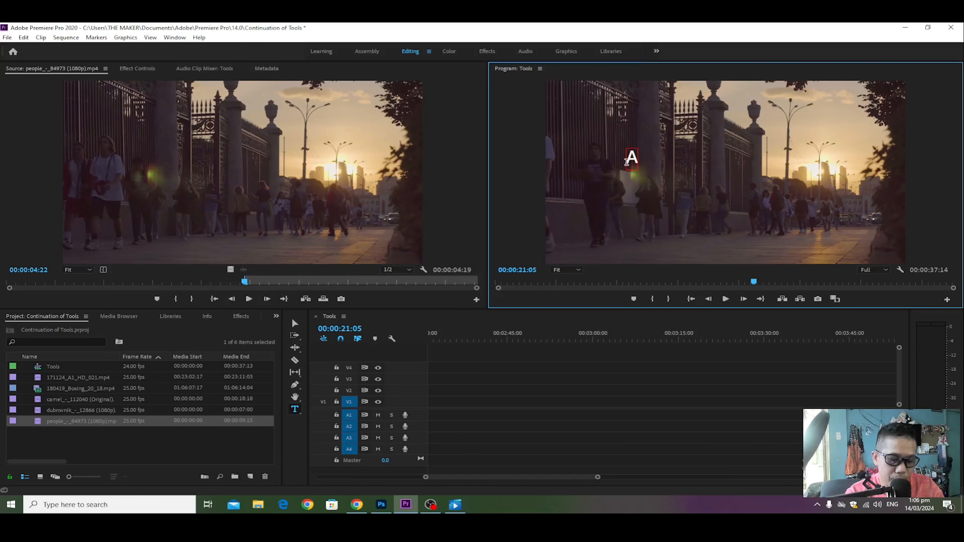
text(PPPG)
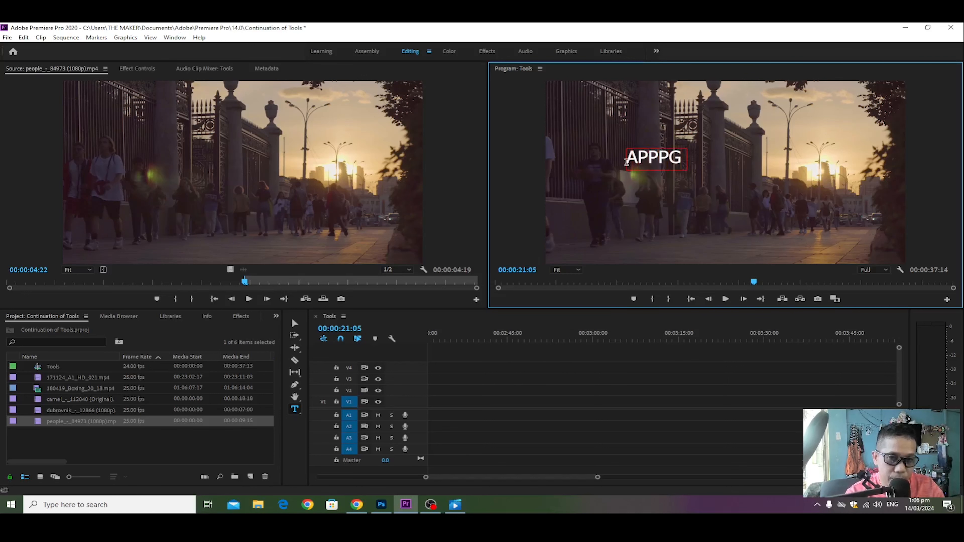
text( VLOG)
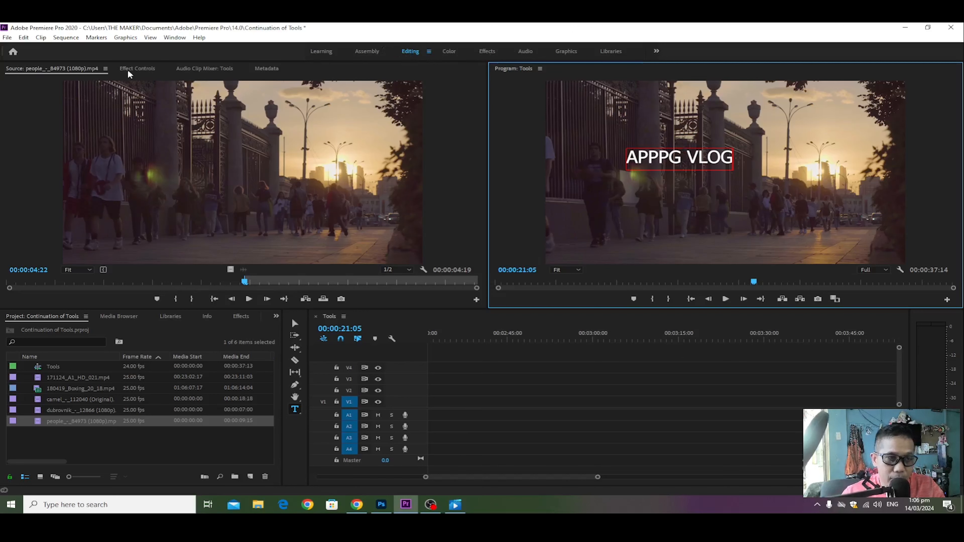
Show Effect Controls and use the Selection tool to move the "APPPG VLOG" title nearer the center of the image
click(137, 68)
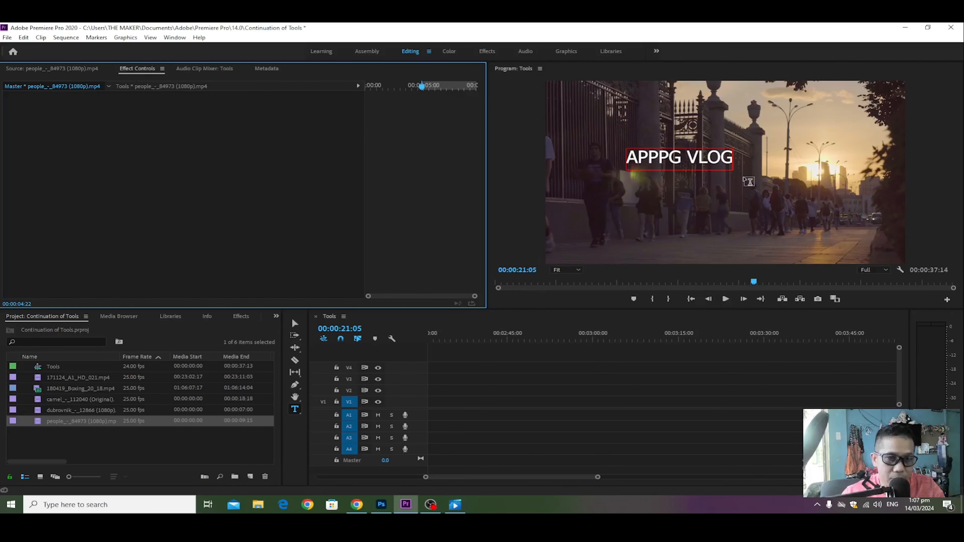
click(292, 410)
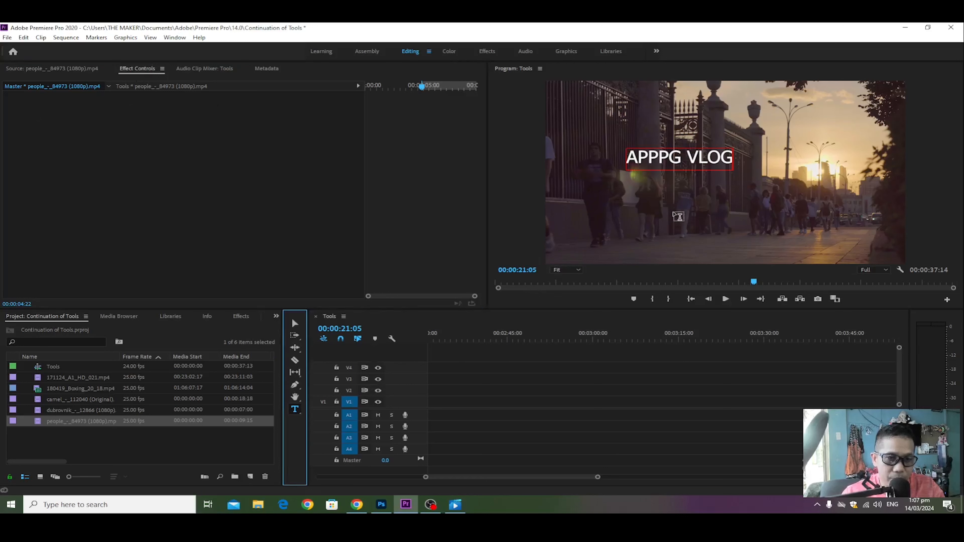
click(678, 157)
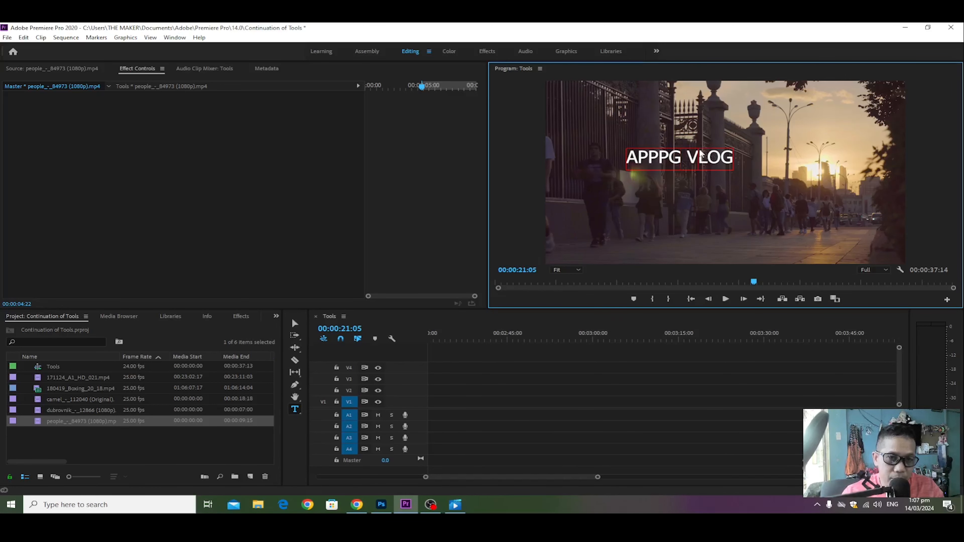
click(295, 328)
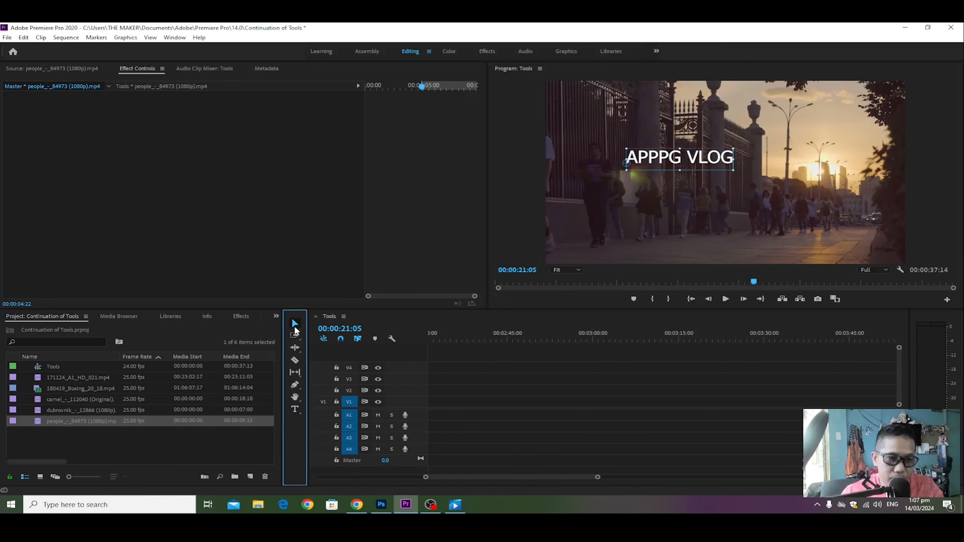
click(676, 161)
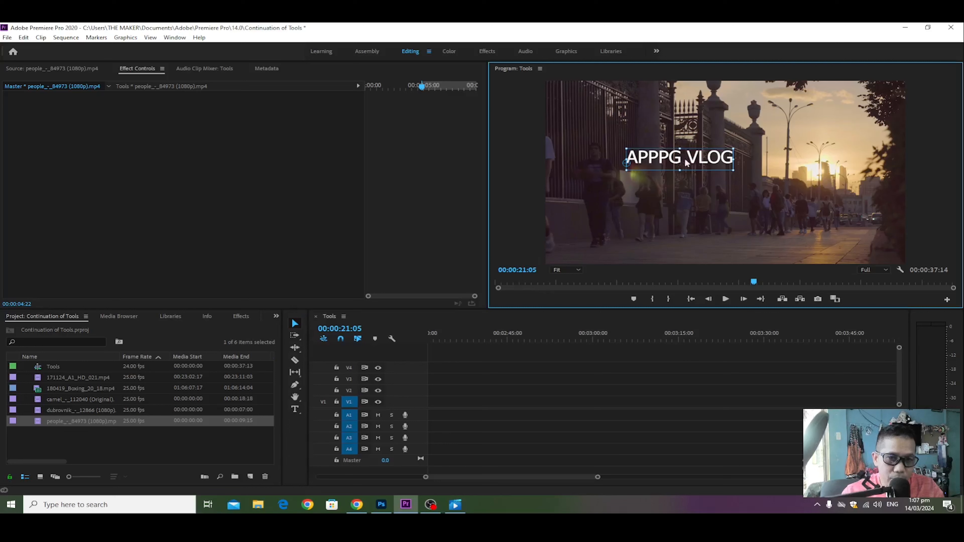
drag(686, 161, 720, 175)
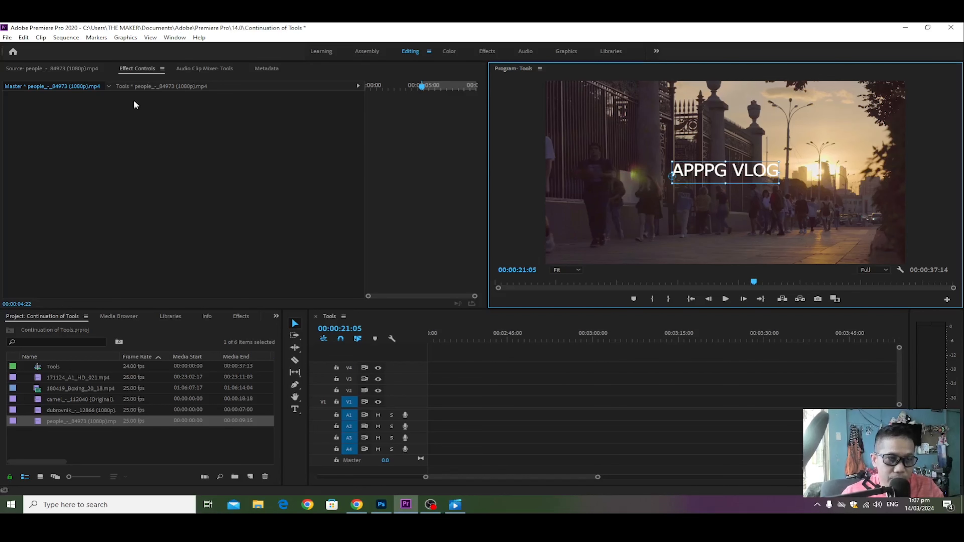
Select the "APPPG VLOG" title in the Program monitor so that Effect Controls lists the graphic's properties
click(125, 73)
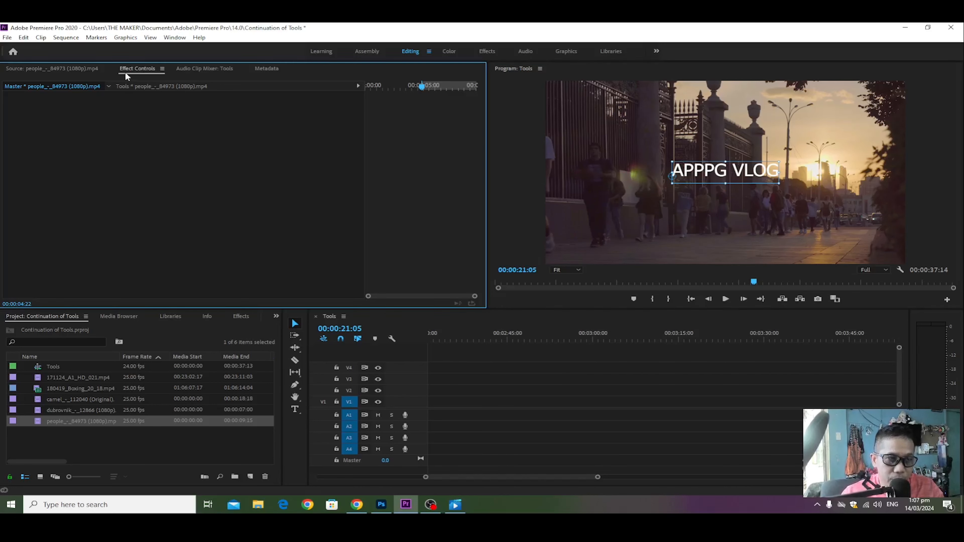
click(153, 86)
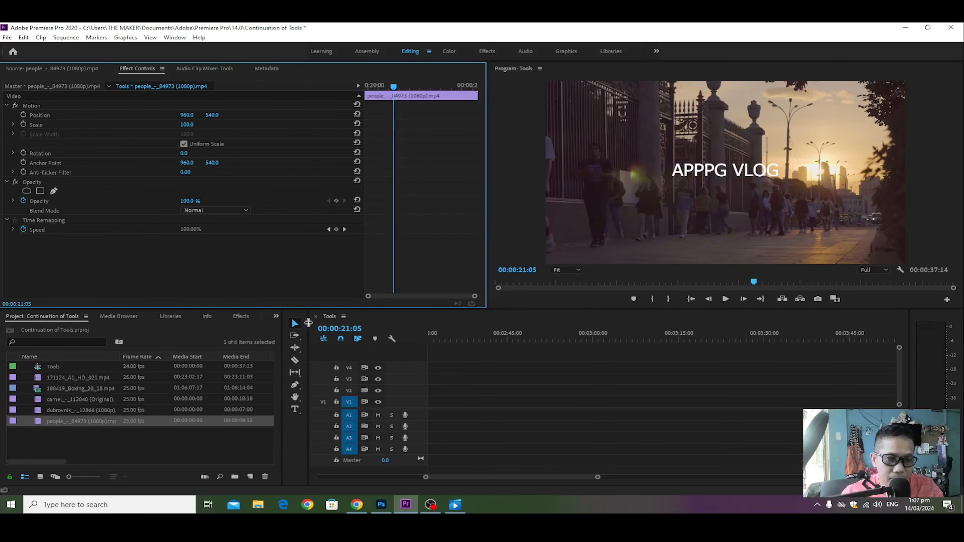
click(294, 330)
click(736, 176)
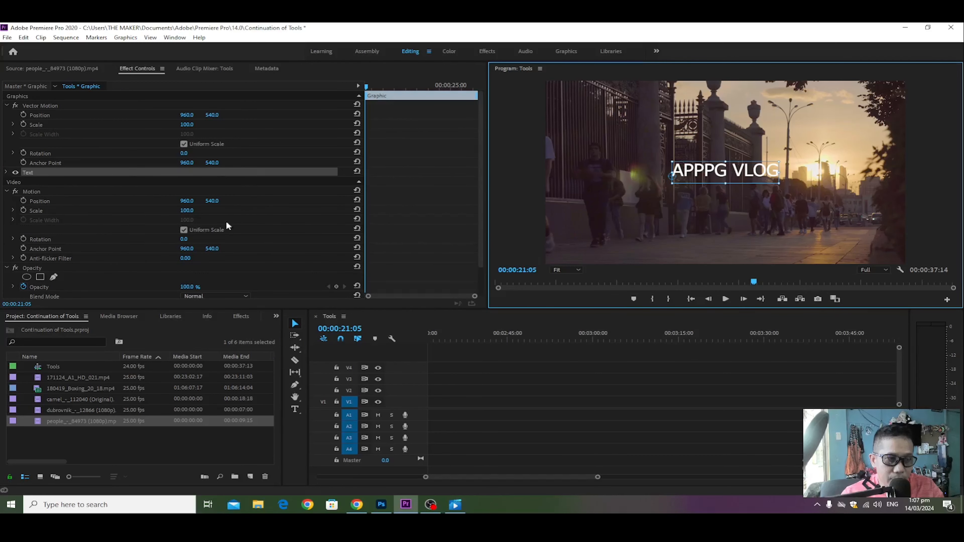
Adjust the title graphic's Vector Motion anchor point to 969.0, 645.0
scroll(171, 186, down, 1)
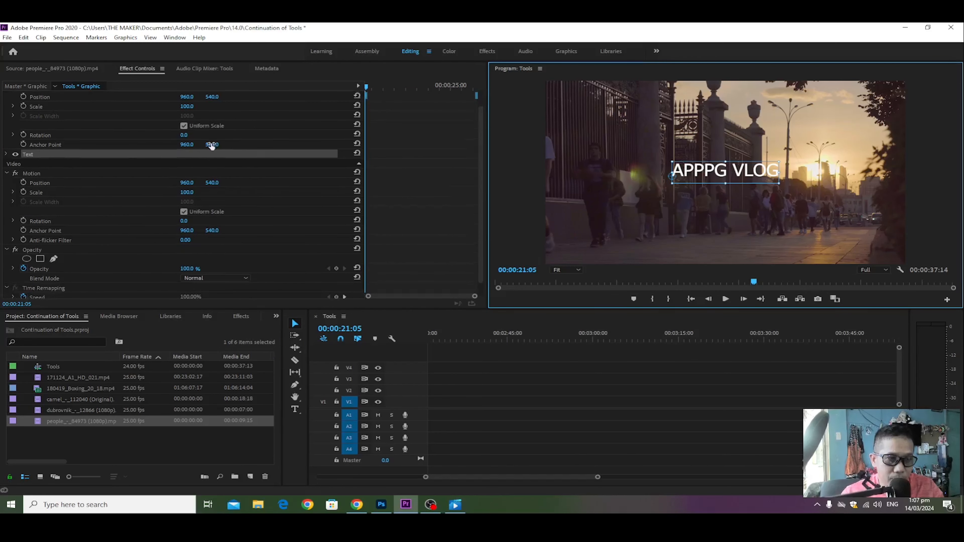
drag(186, 145, 537, 145)
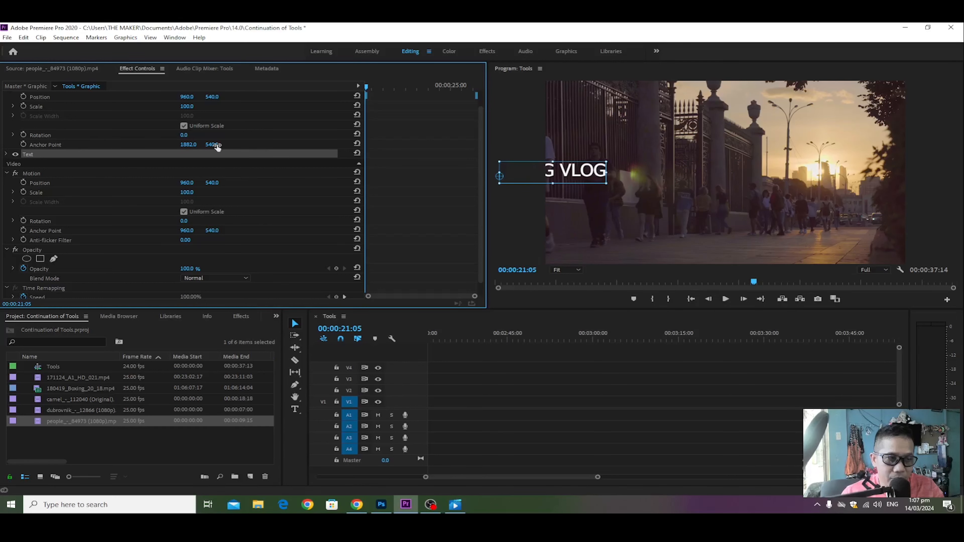
drag(212, 145, 243, 144)
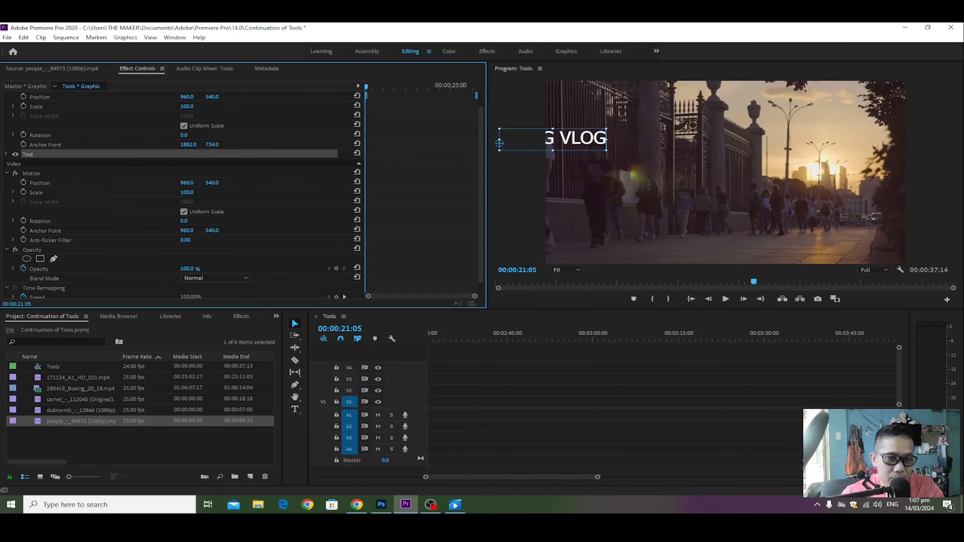
drag(183, 145, 129, 145)
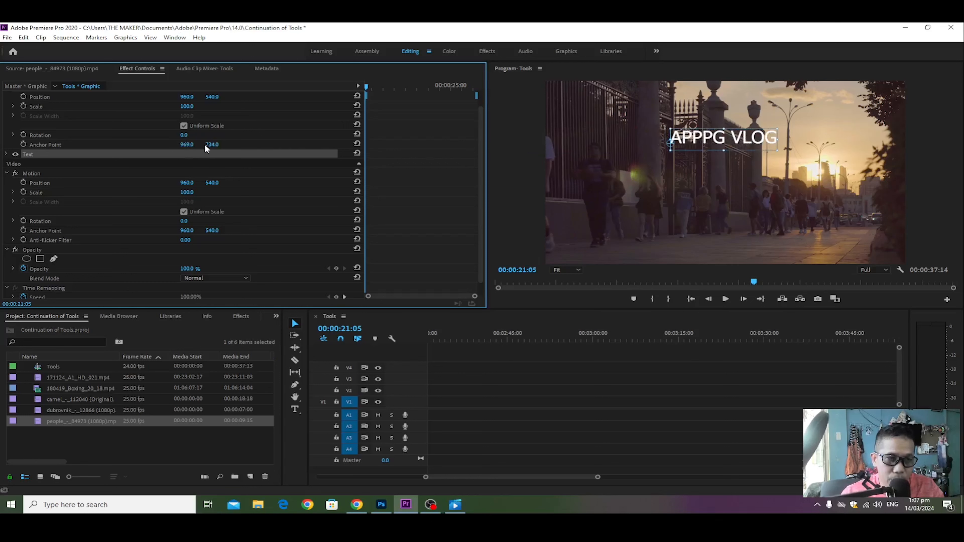
drag(206, 145, 243, 153)
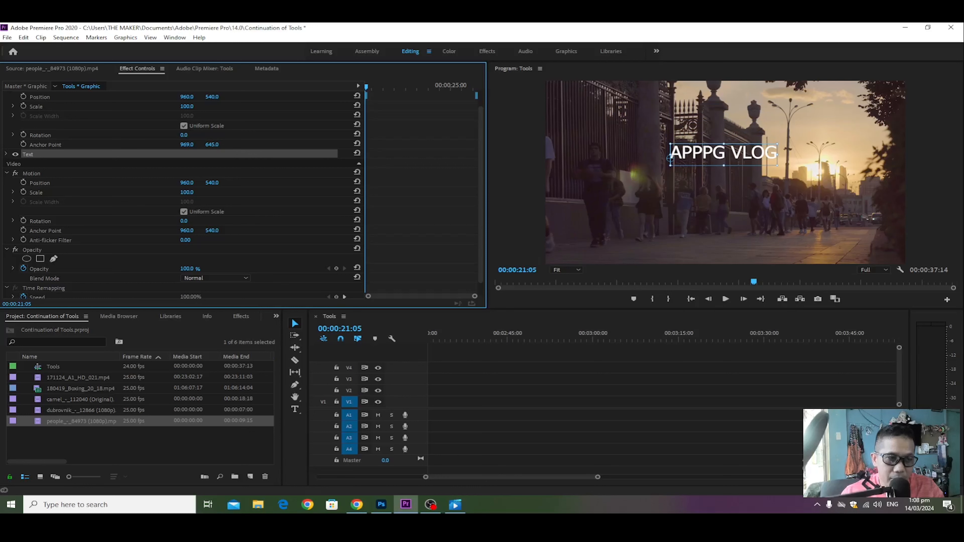
Set the title's Motion scale to 213.0, its horizontal position to 872.0 and its rotation to 3.0°
mouse_move(187, 192)
mouse_down()
mouse_move(220, 183)
mouse_move(187, 182)
mouse_up()
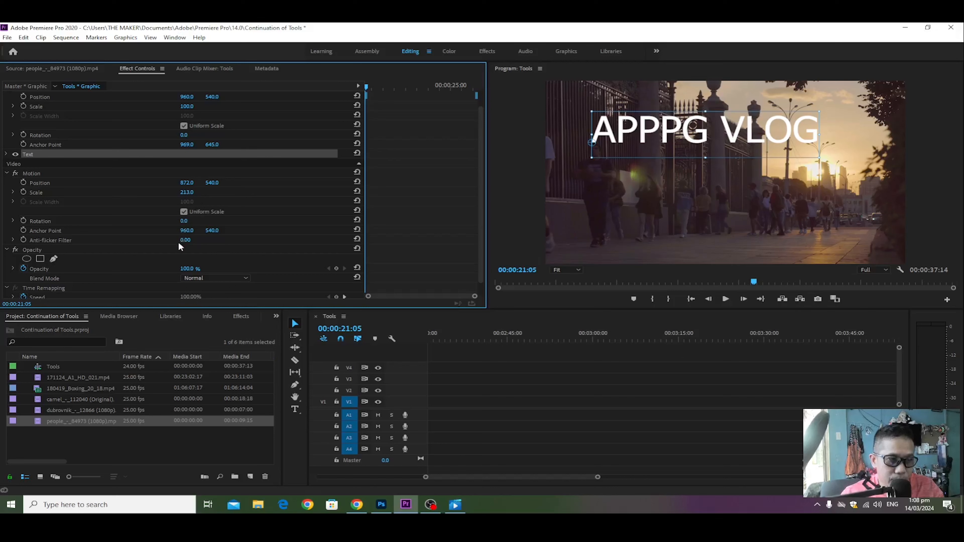
mouse_move(184, 220)
mouse_down()
mouse_move(228, 221)
mouse_move(182, 220)
mouse_up()
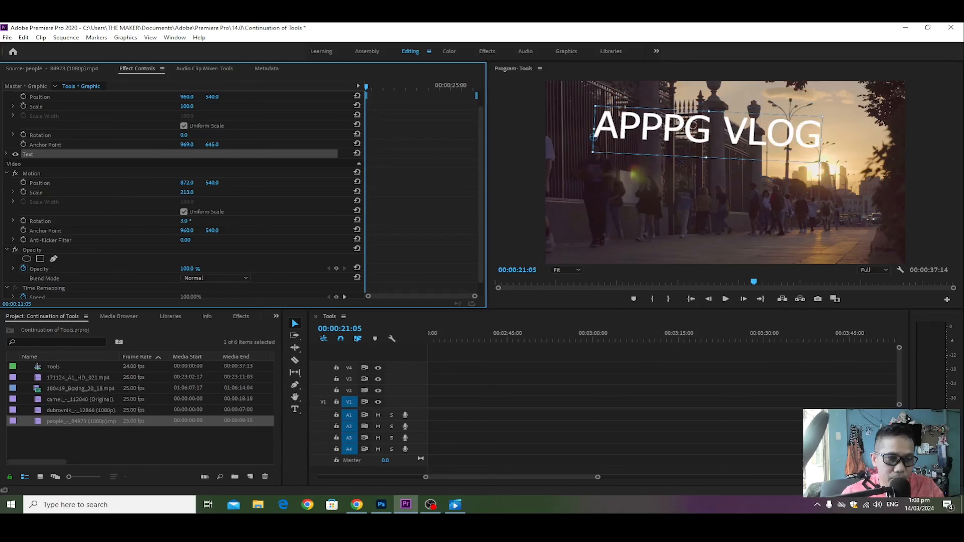
Set the title's opacity to 0% and recreate its opacity keyframe at 00:00:21:05
scroll(198, 253, down, 1)
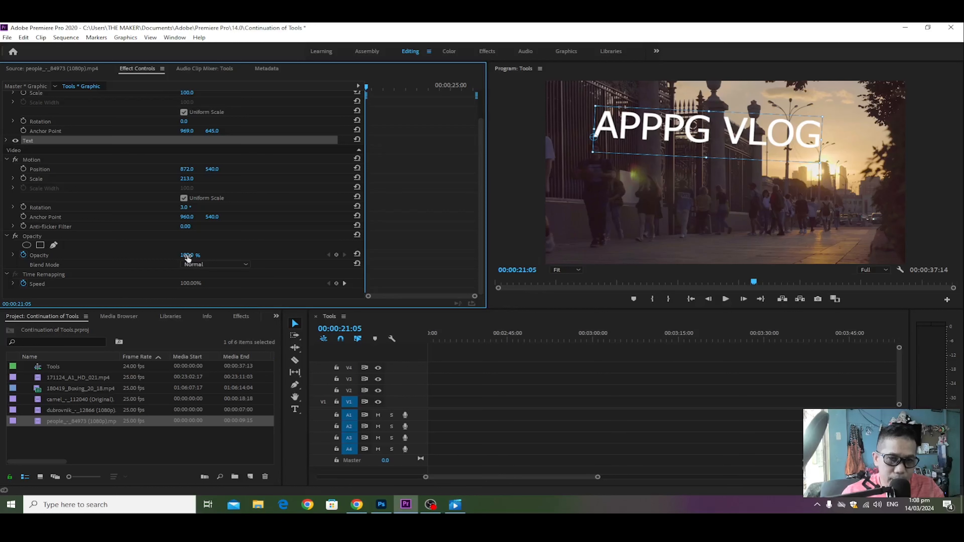
drag(192, 255, 156, 255)
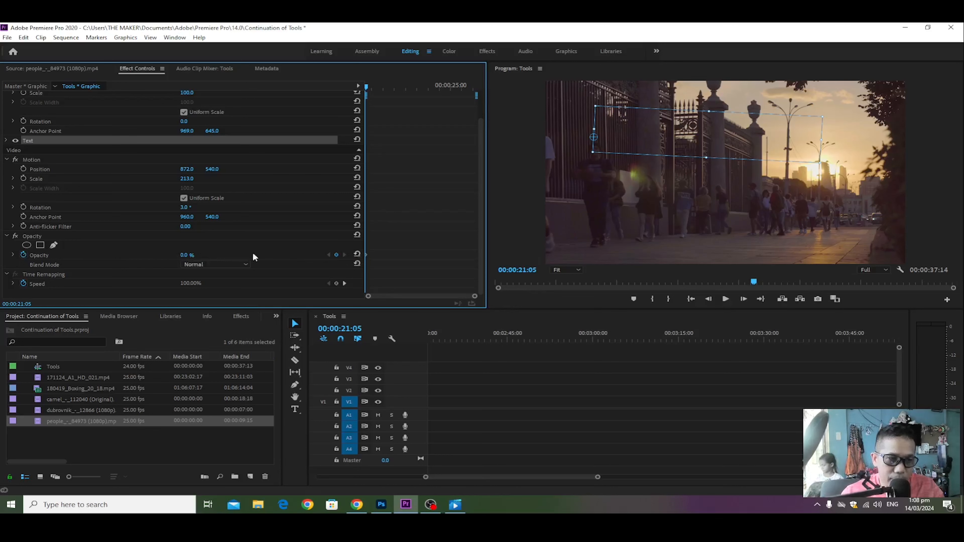
click(23, 255)
click(512, 274)
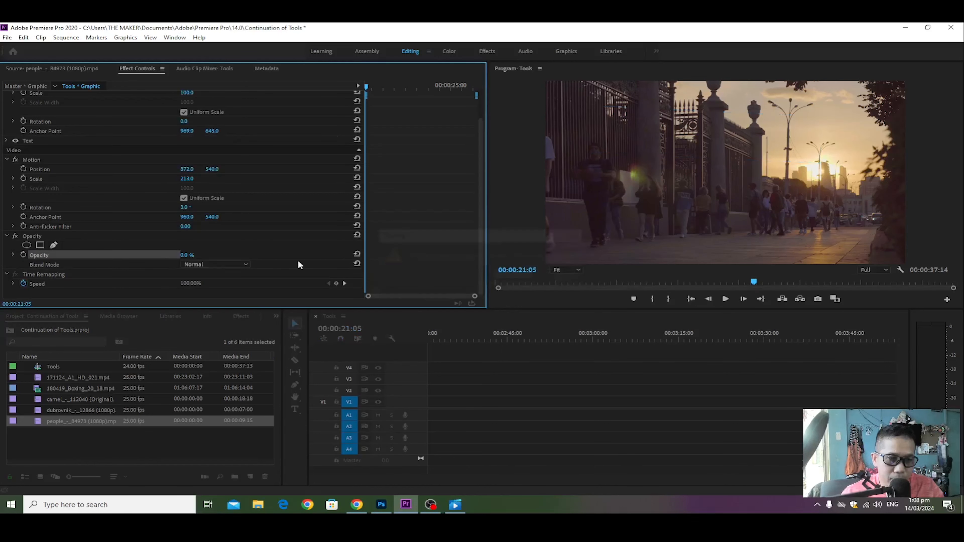
click(24, 253)
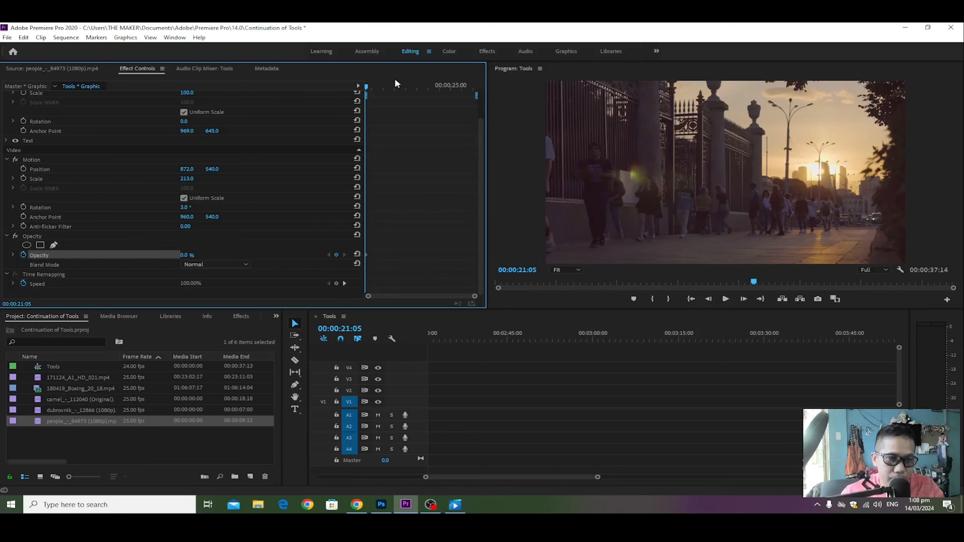
Add a second opacity keyframe of 100% to the title at 00:00:23:22
drag(366, 87, 427, 91)
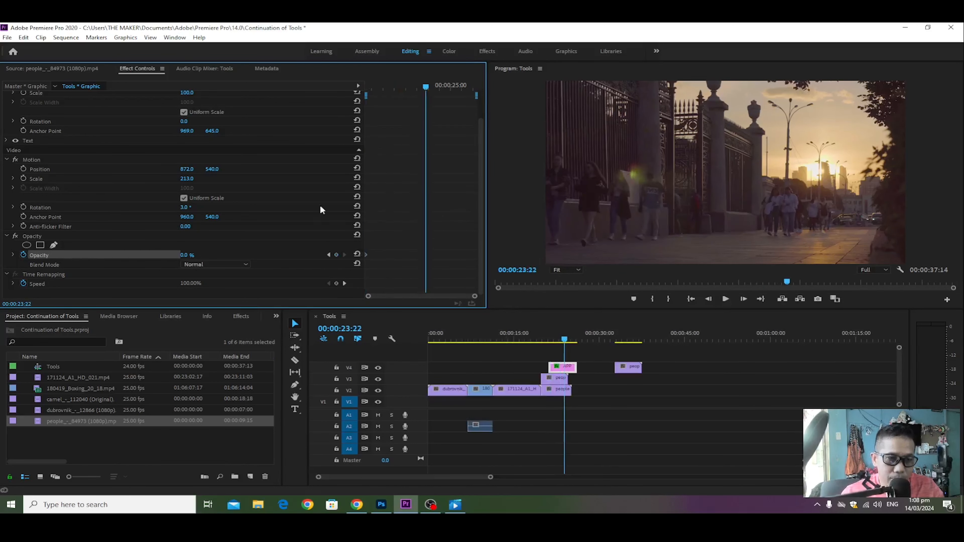
click(189, 255)
text(100)
key(Return)
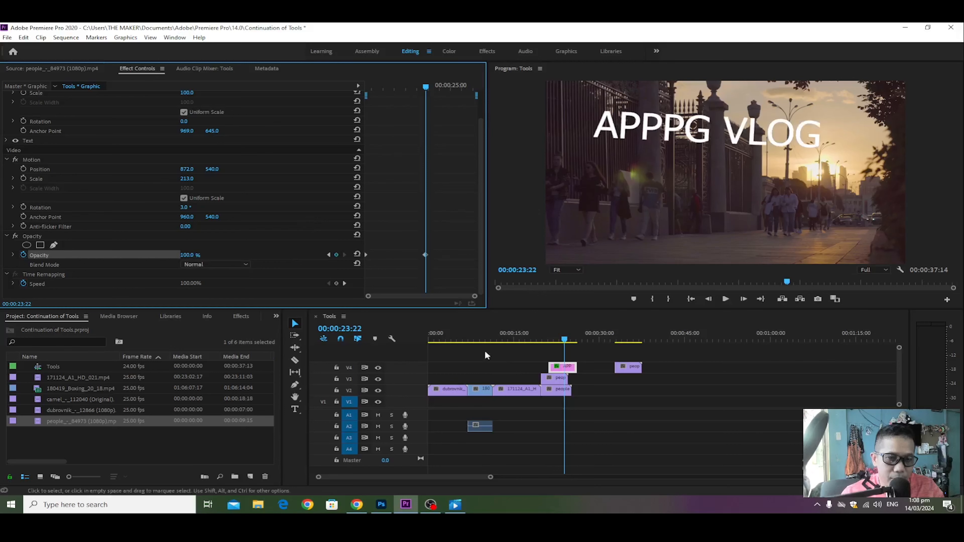
Play the sequence from just before the title graphic to preview its fade-in
drag(564, 339, 539, 340)
key(space)
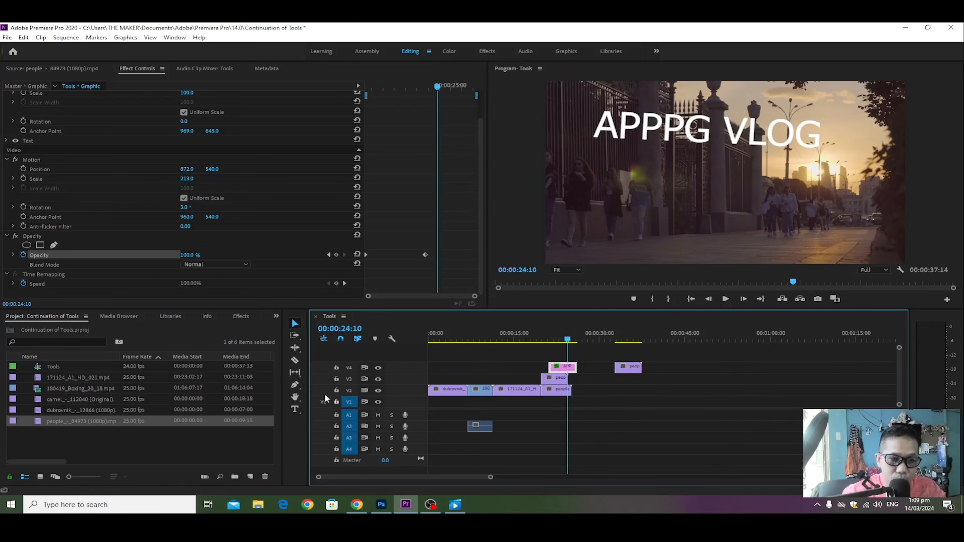
Activate the Pen tool and move the timeline playhead to 00:00:24:07, then switch to OBS
click(294, 385)
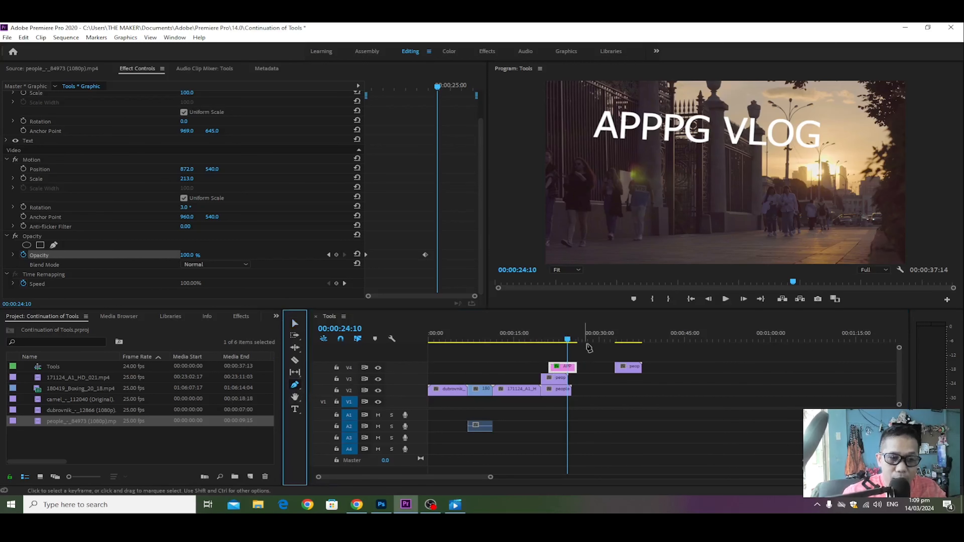
mouse_move(567, 340)
mouse_down()
mouse_move(380, 340)
mouse_move(603, 352)
mouse_move(568, 349)
mouse_up()
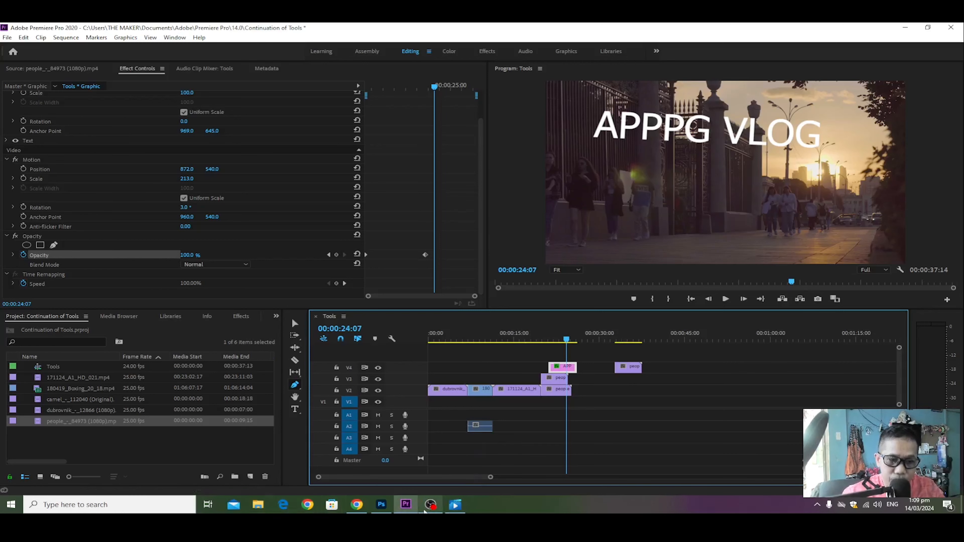
click(428, 508)
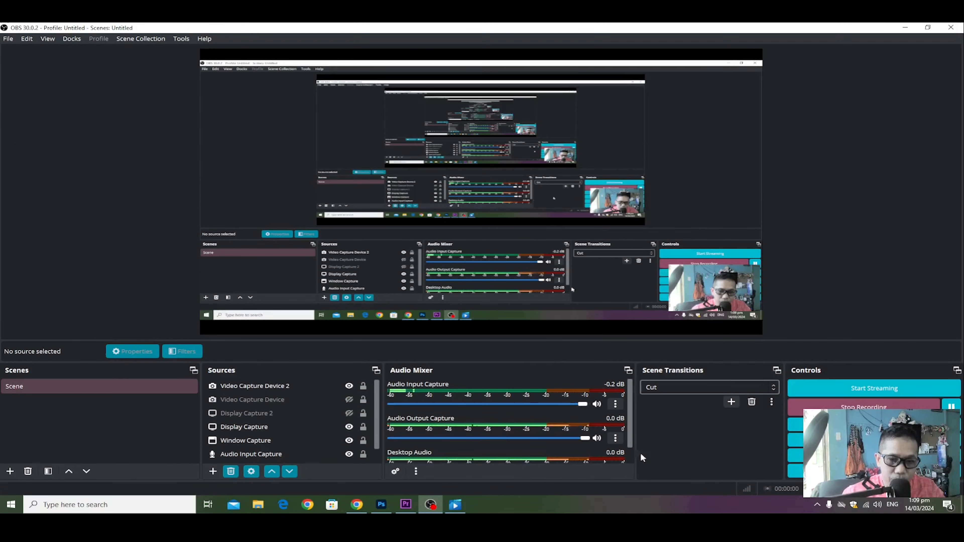